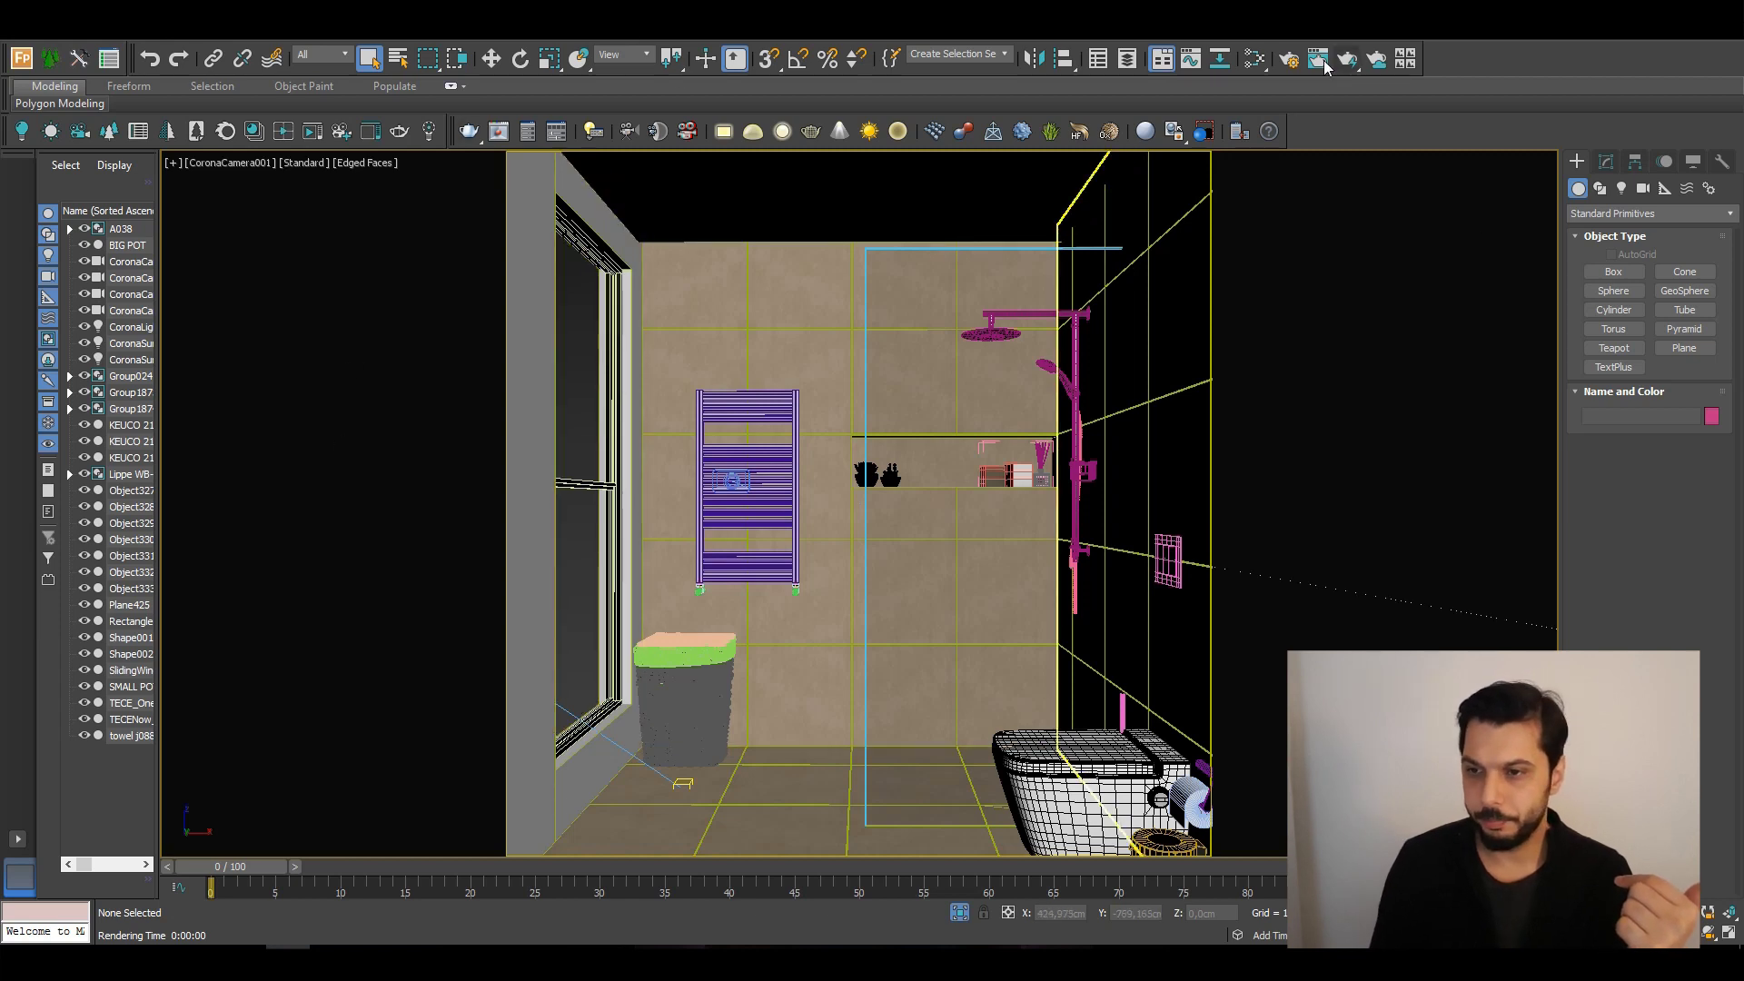
Open Corona 5 Render Setup to show the noise level limit 2,0 and Corona High Quality denoising.
left_click(1289, 58)
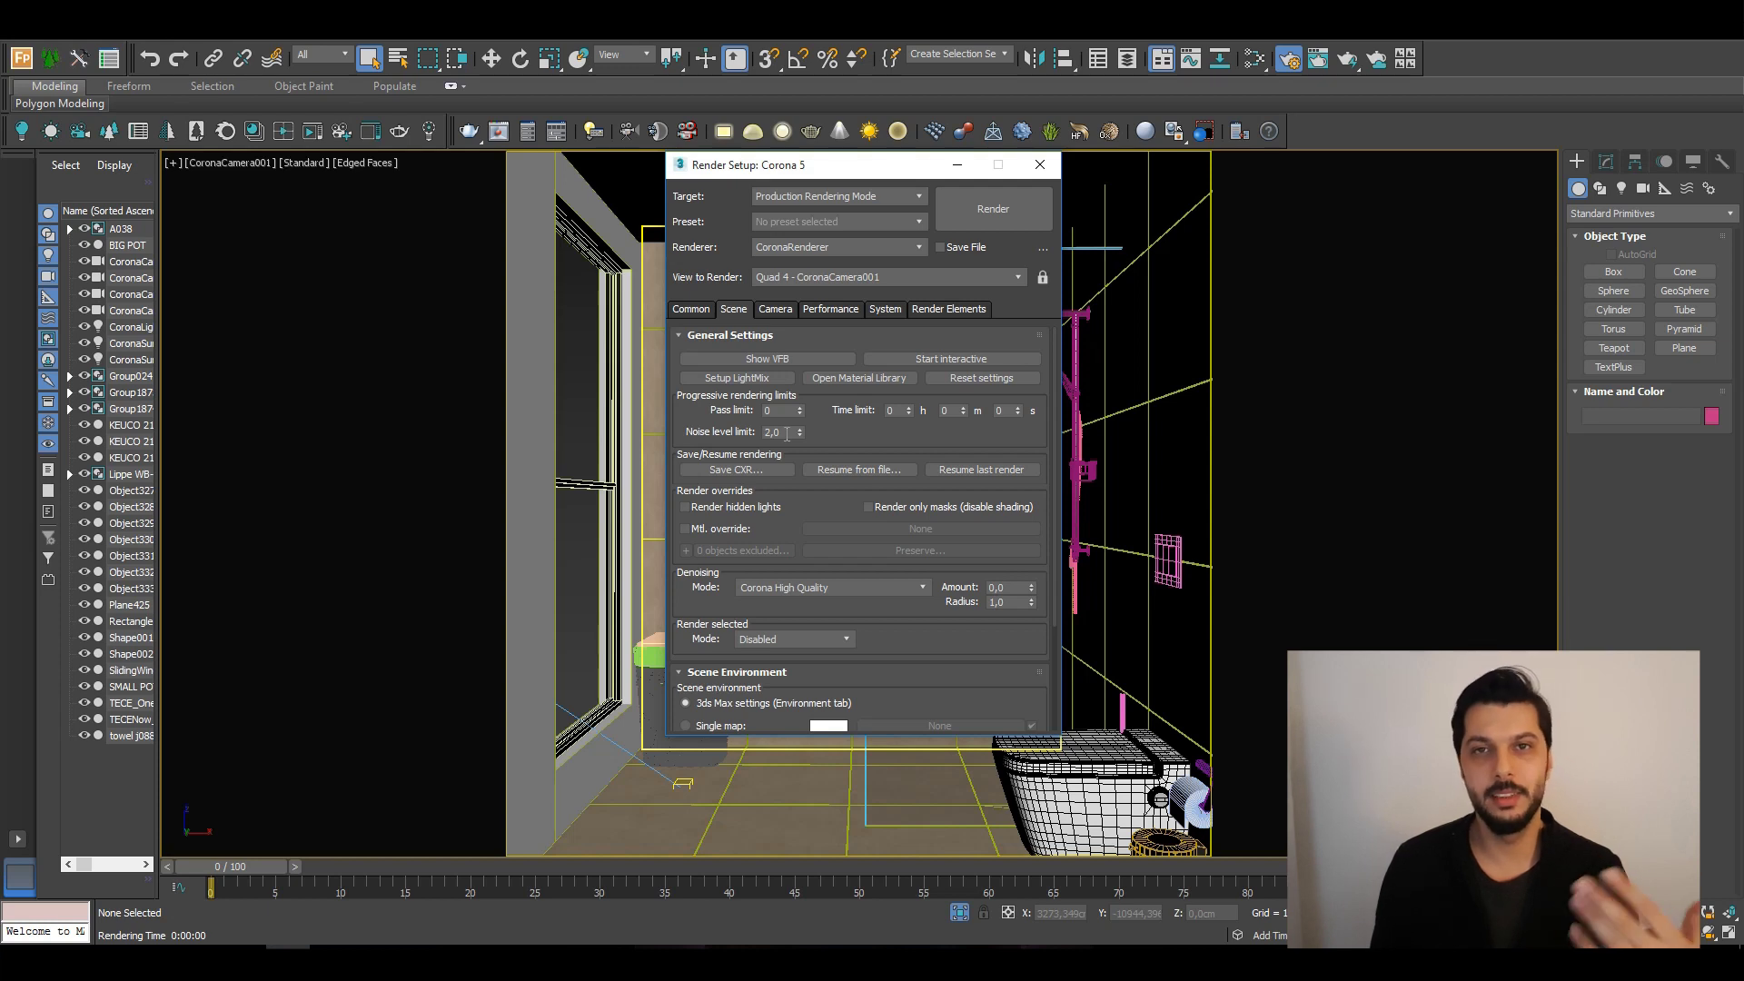
left_click_drag(786, 433, 726, 420)
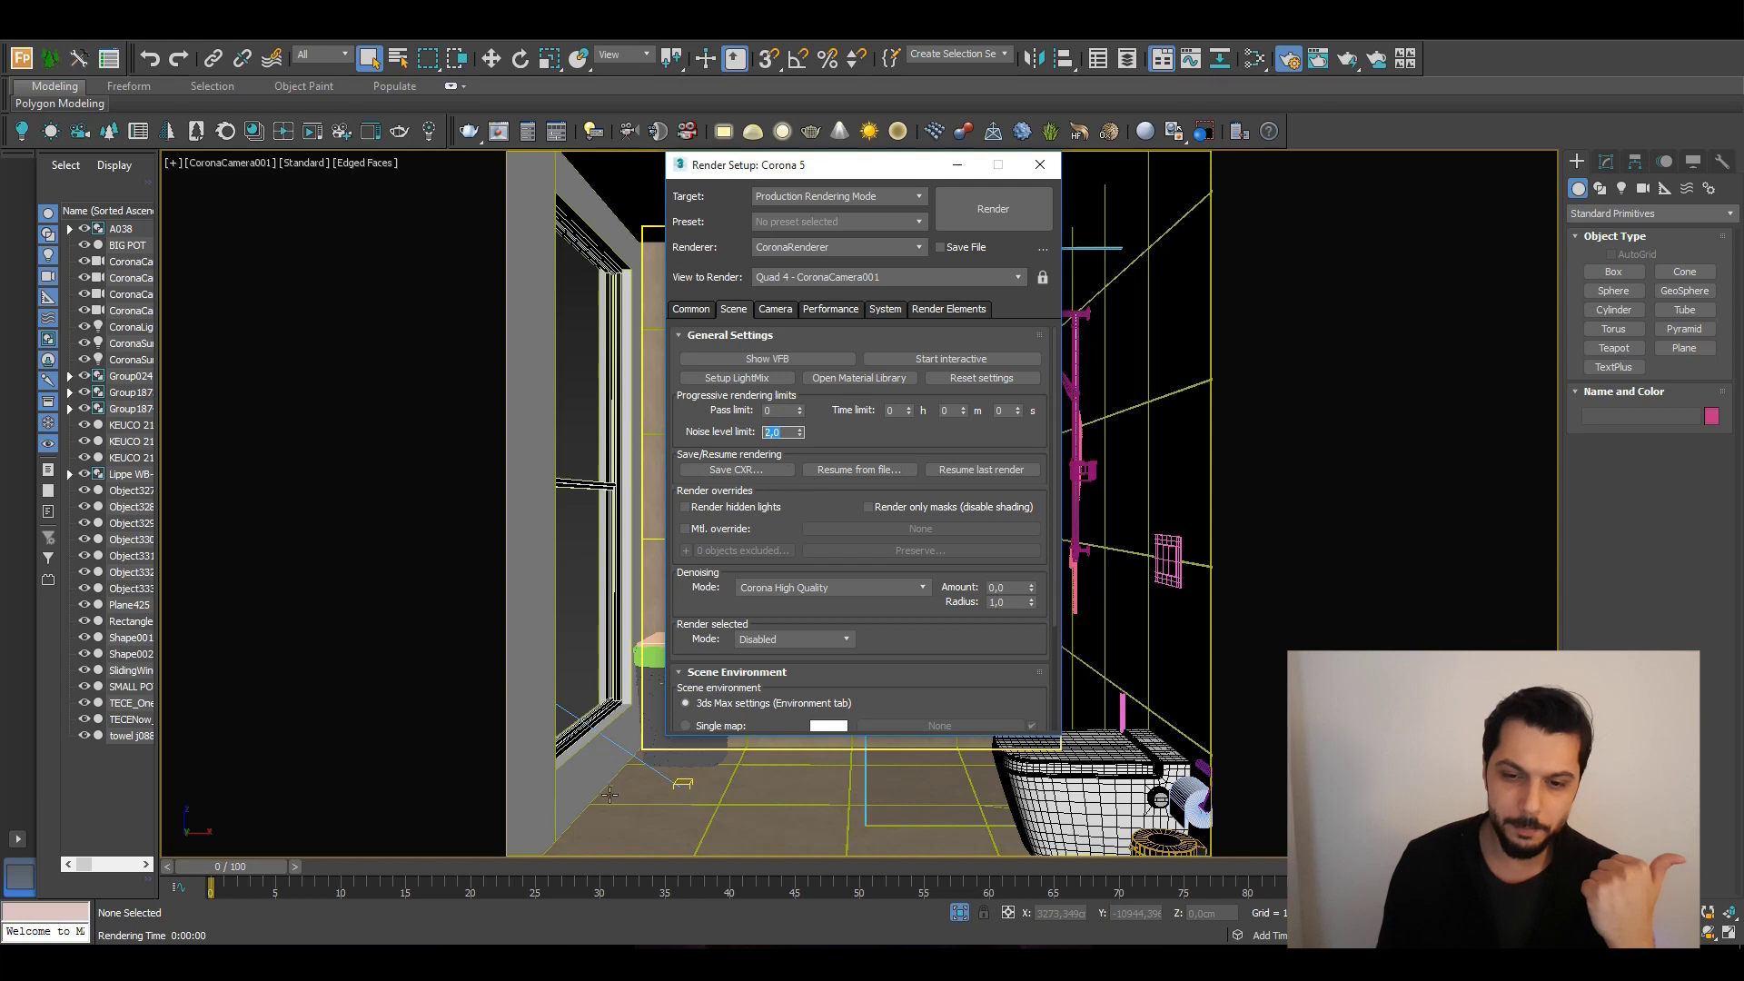
left_click(772, 586)
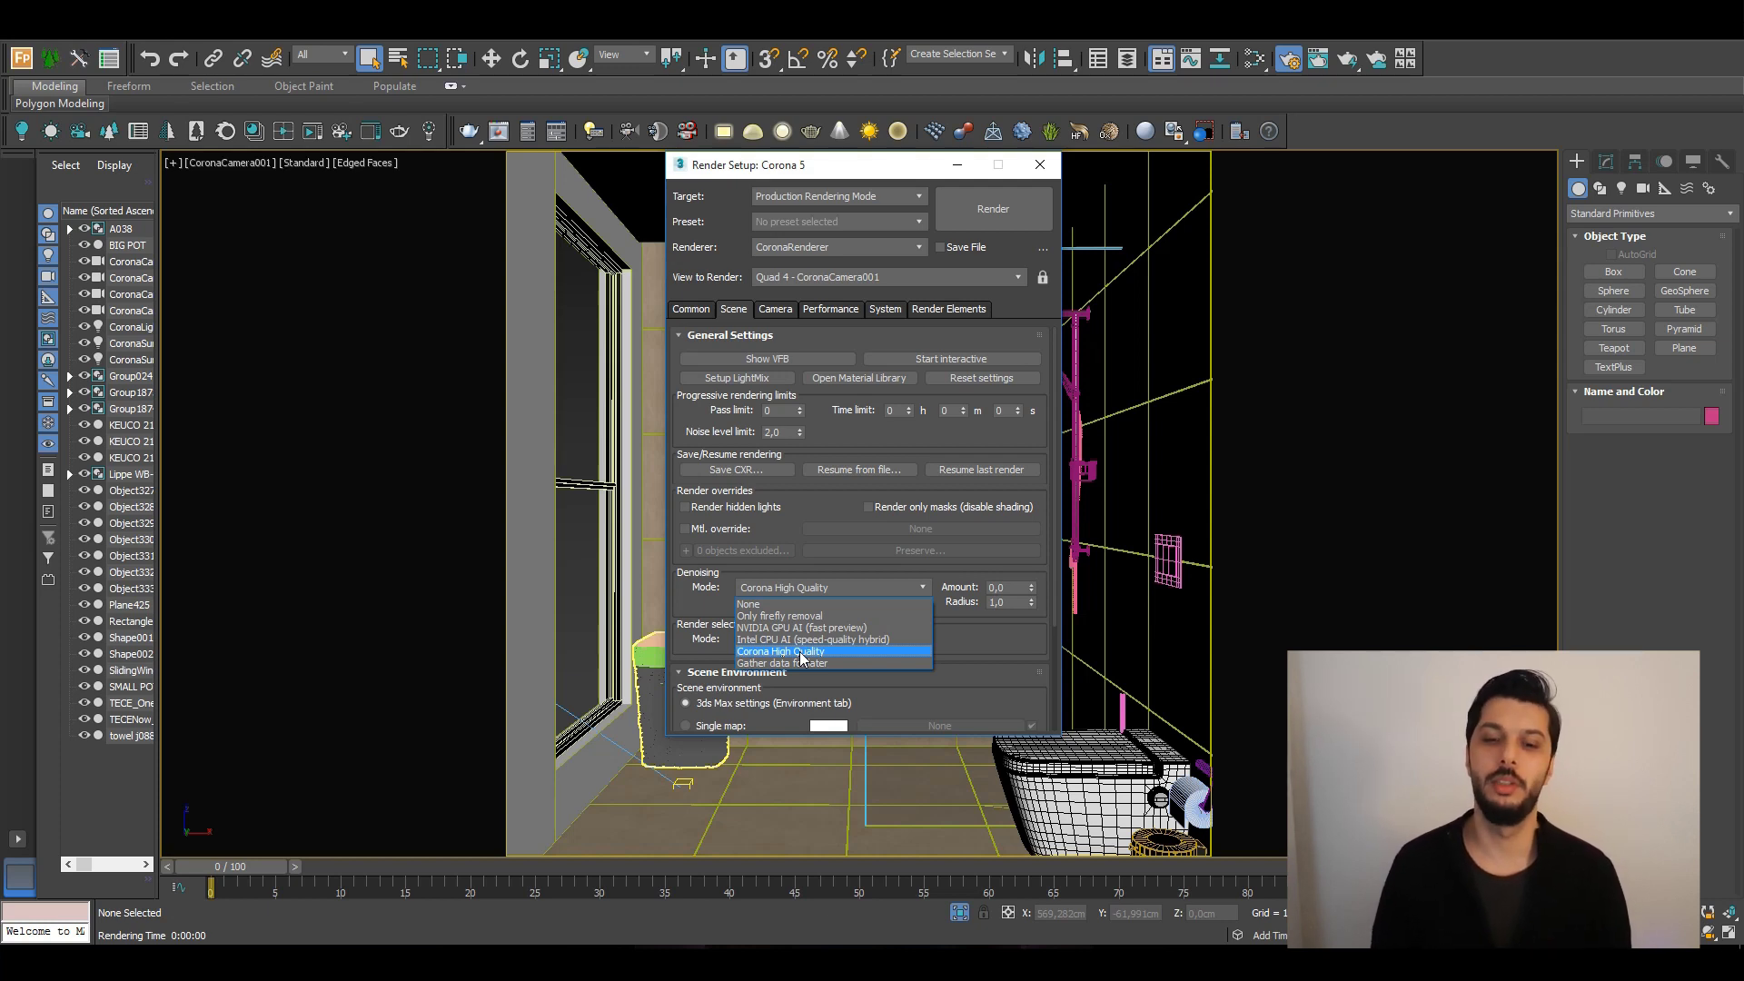
left_click(799, 652)
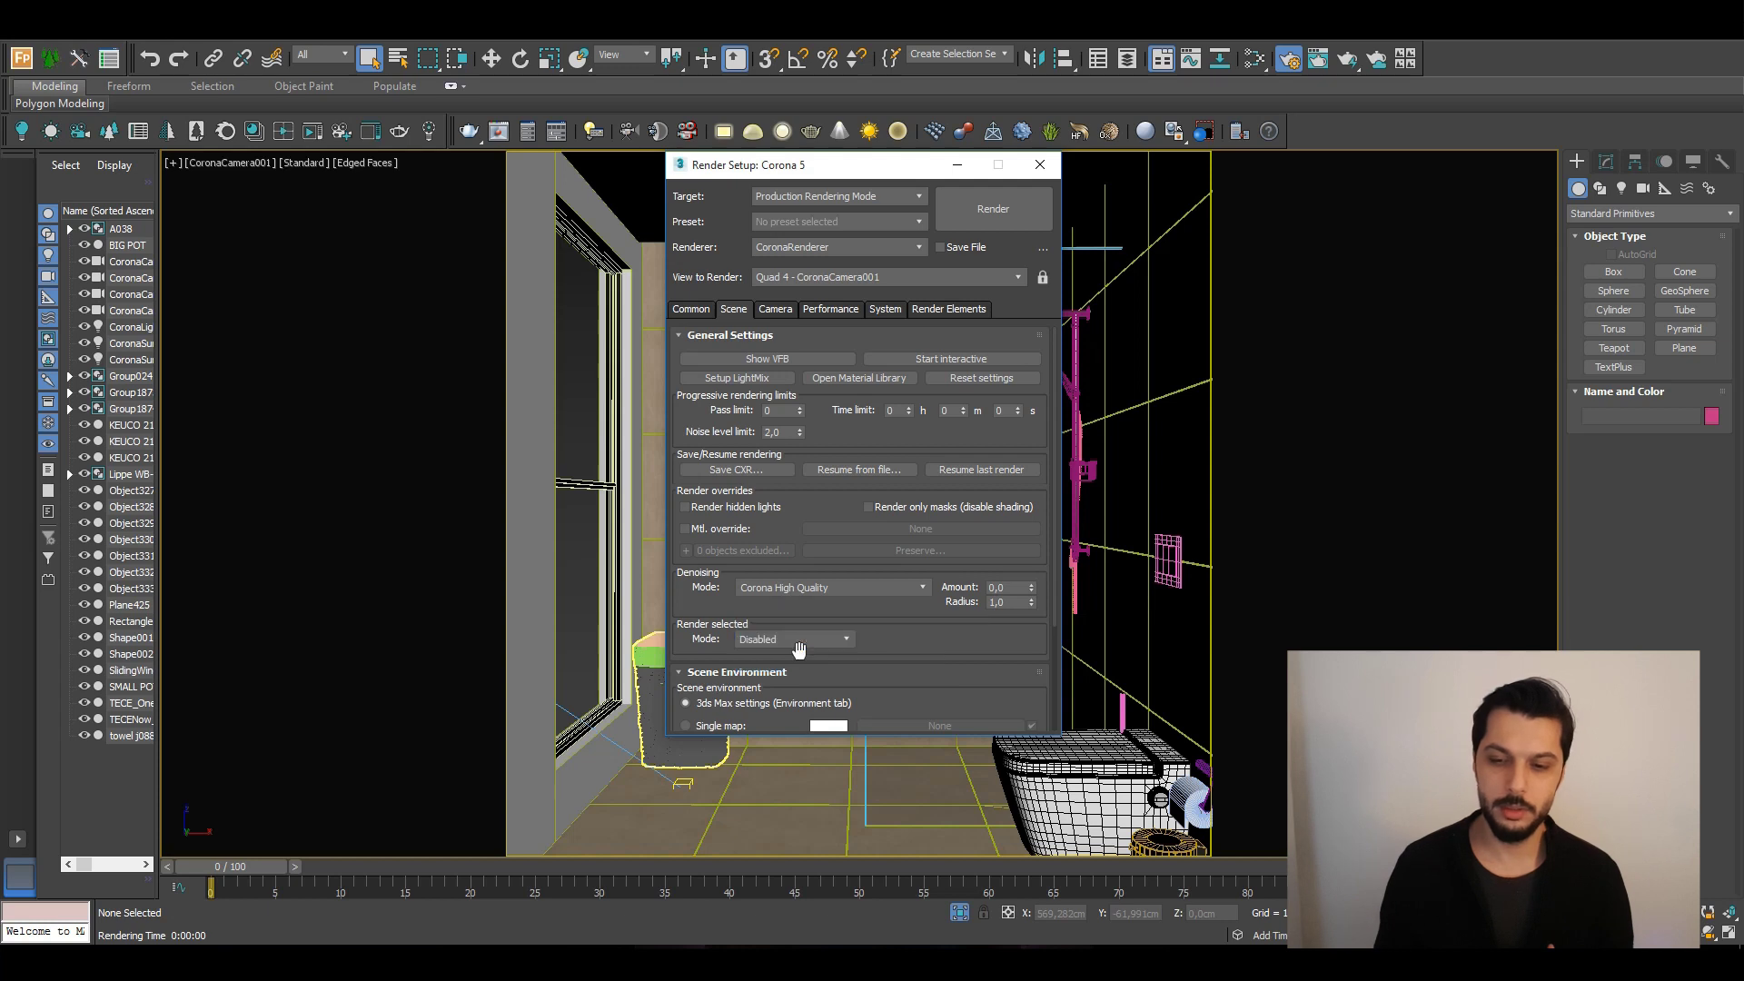
Enter 0,5 as the Corona High Quality denoising amount, then view the Common output settings.
double_click(1008, 588)
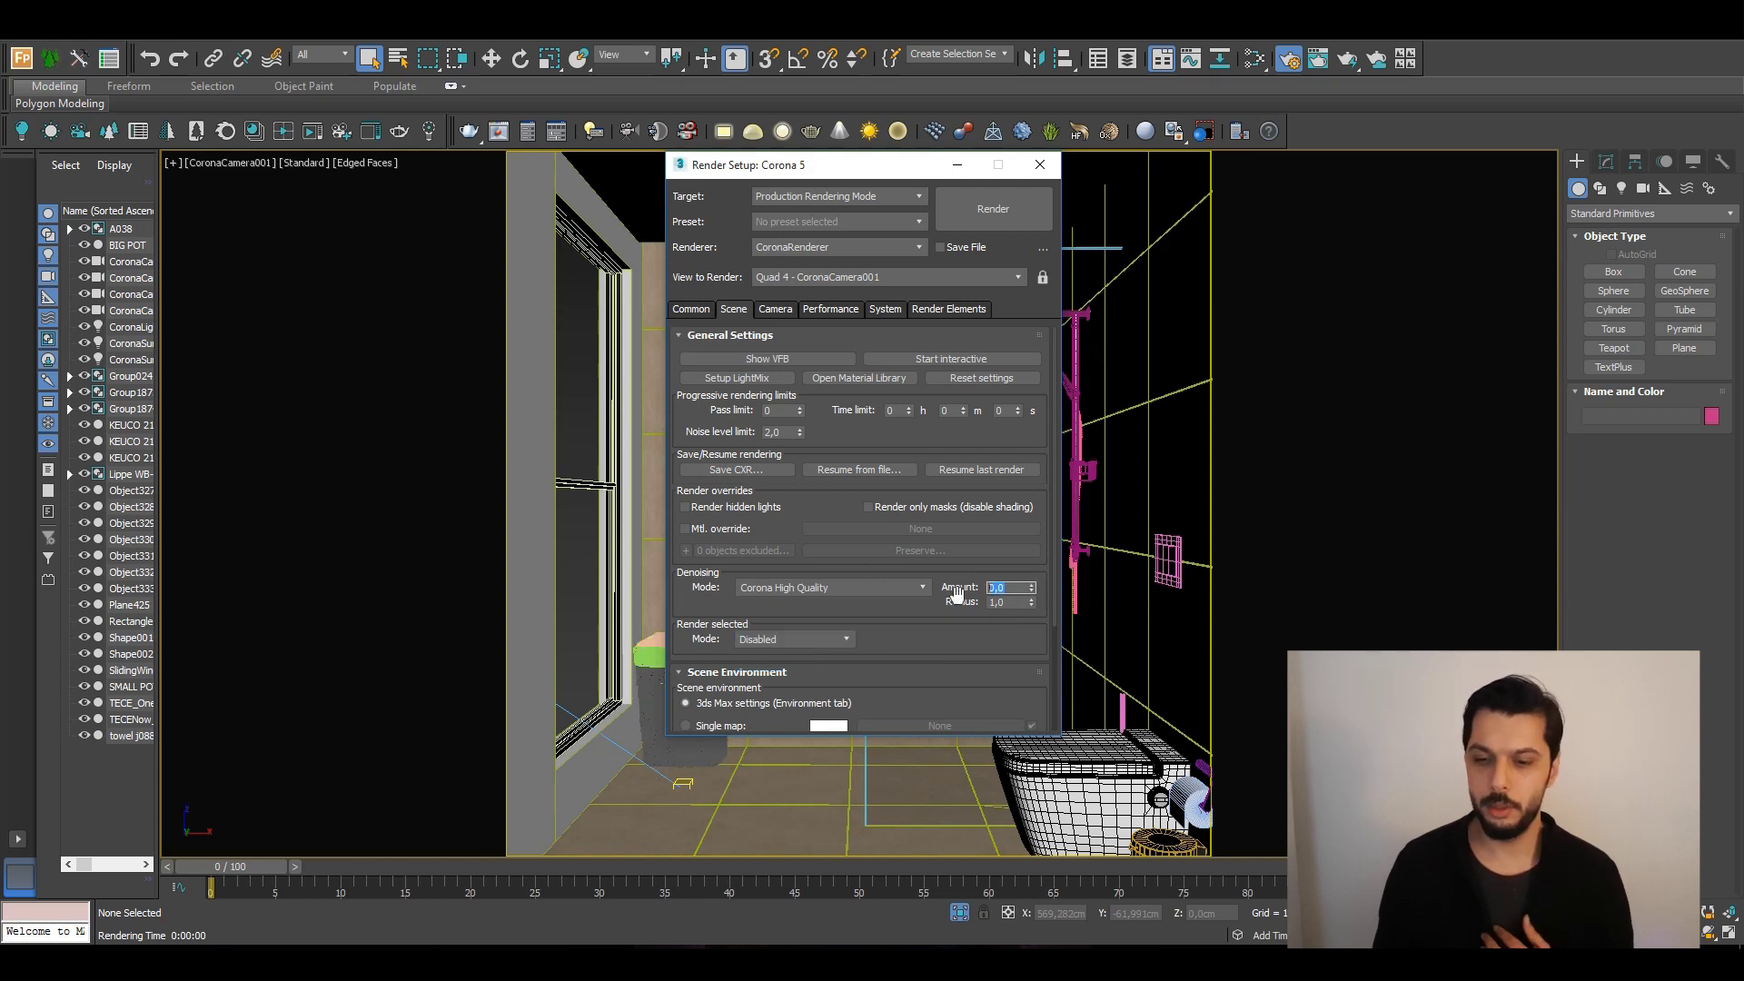
type("0,5")
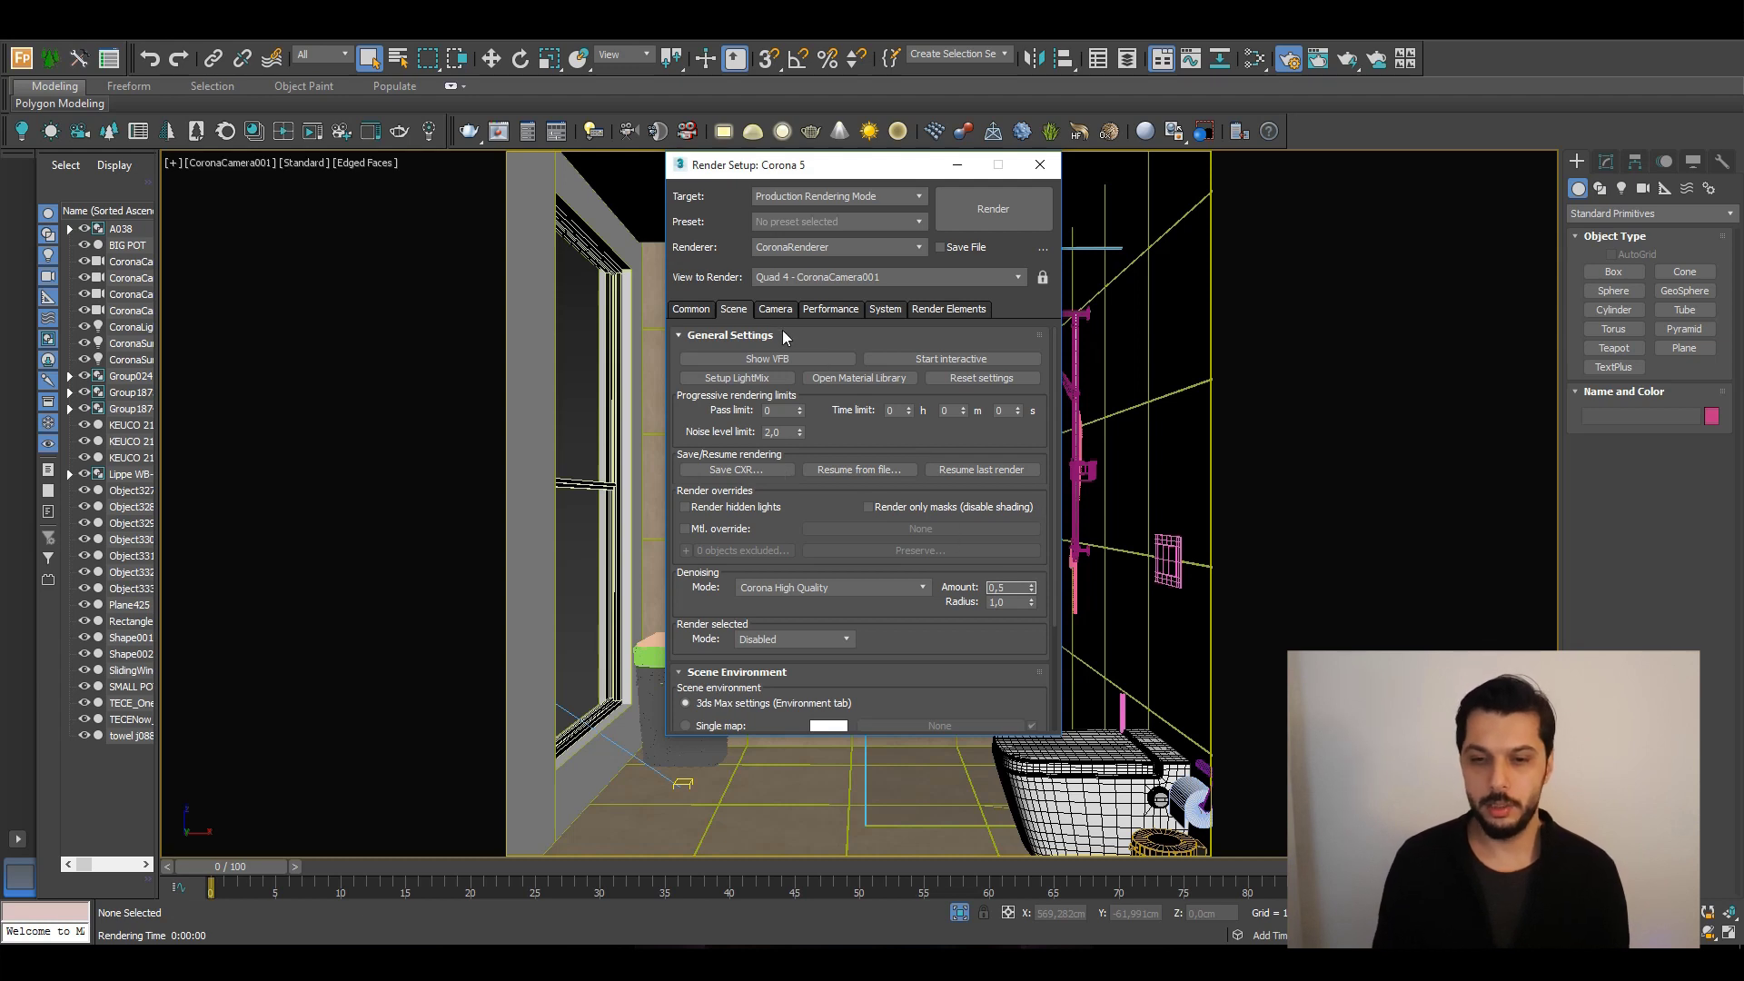
left_click(699, 310)
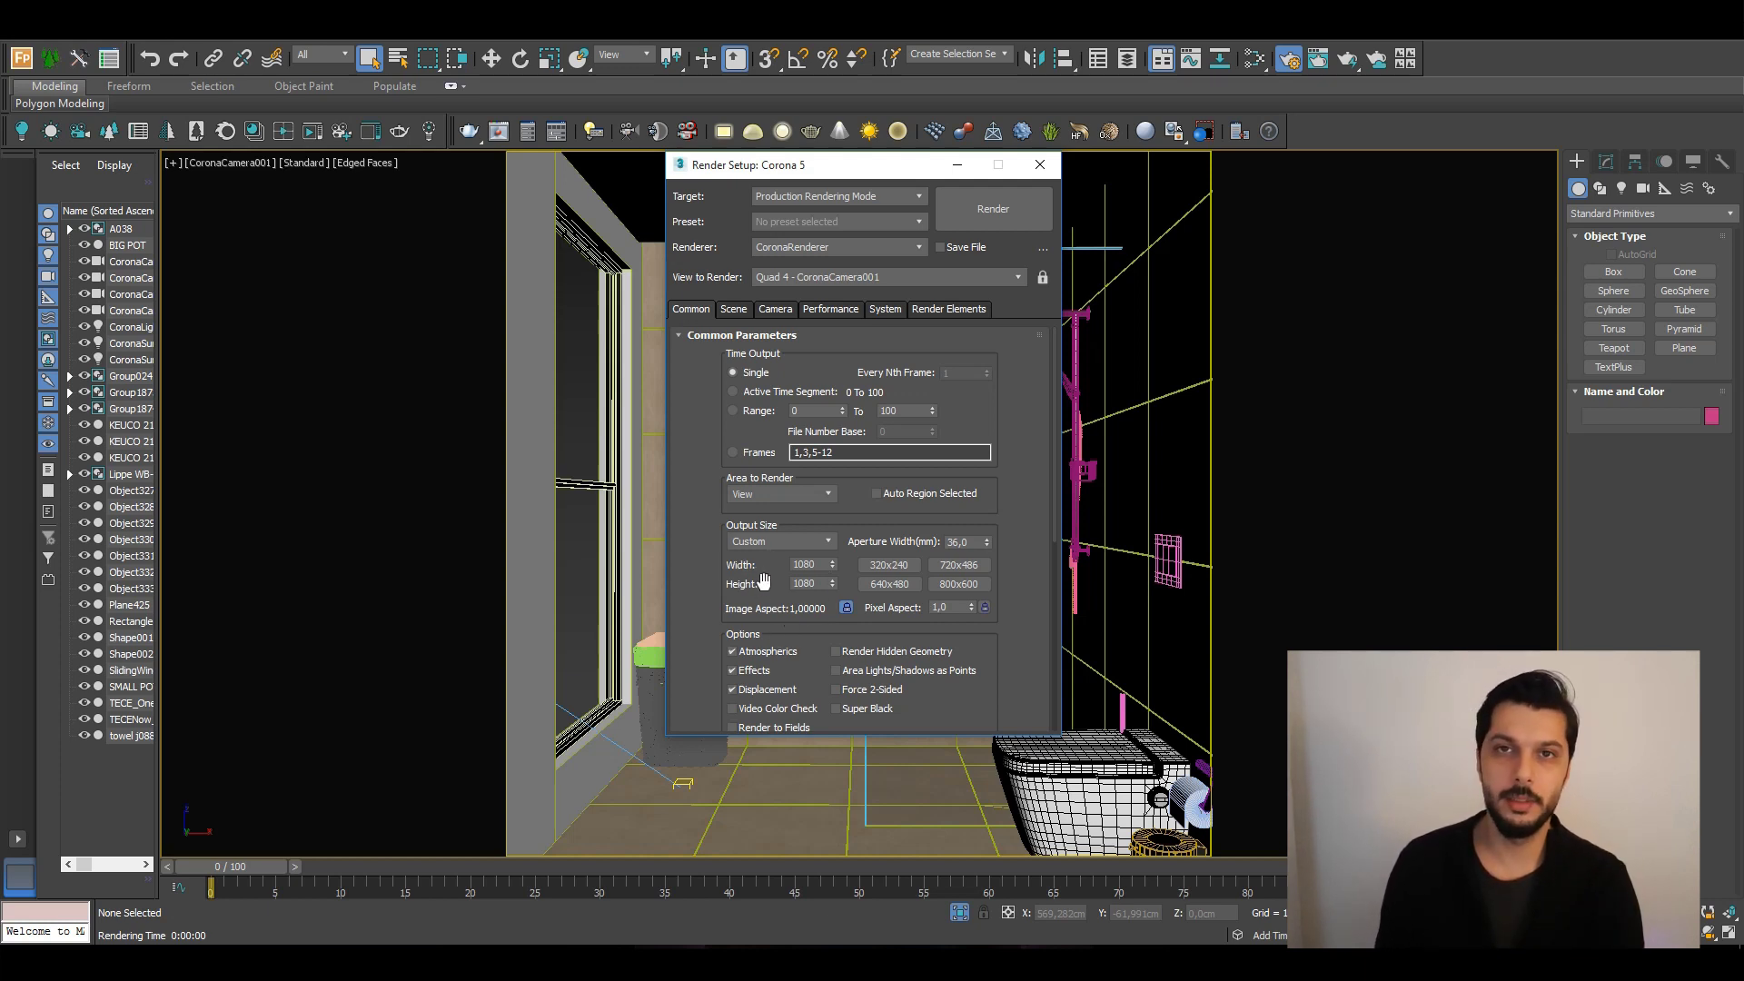
left_click(733, 311)
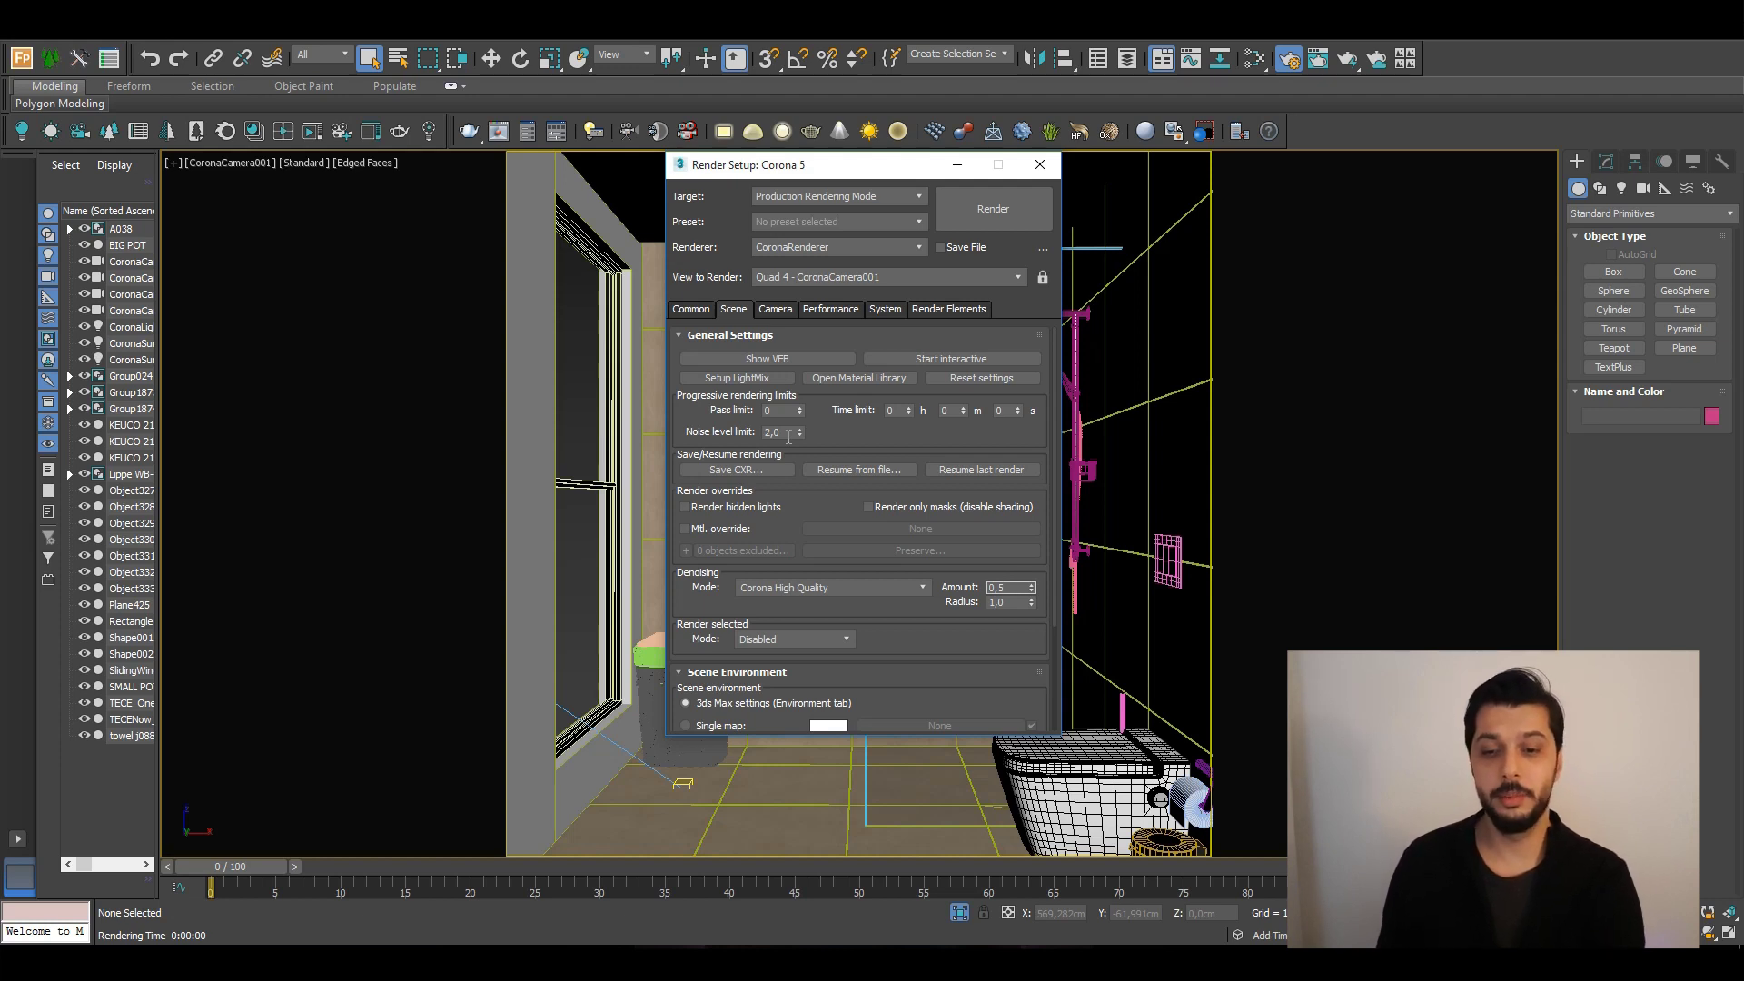
left_click(835, 592)
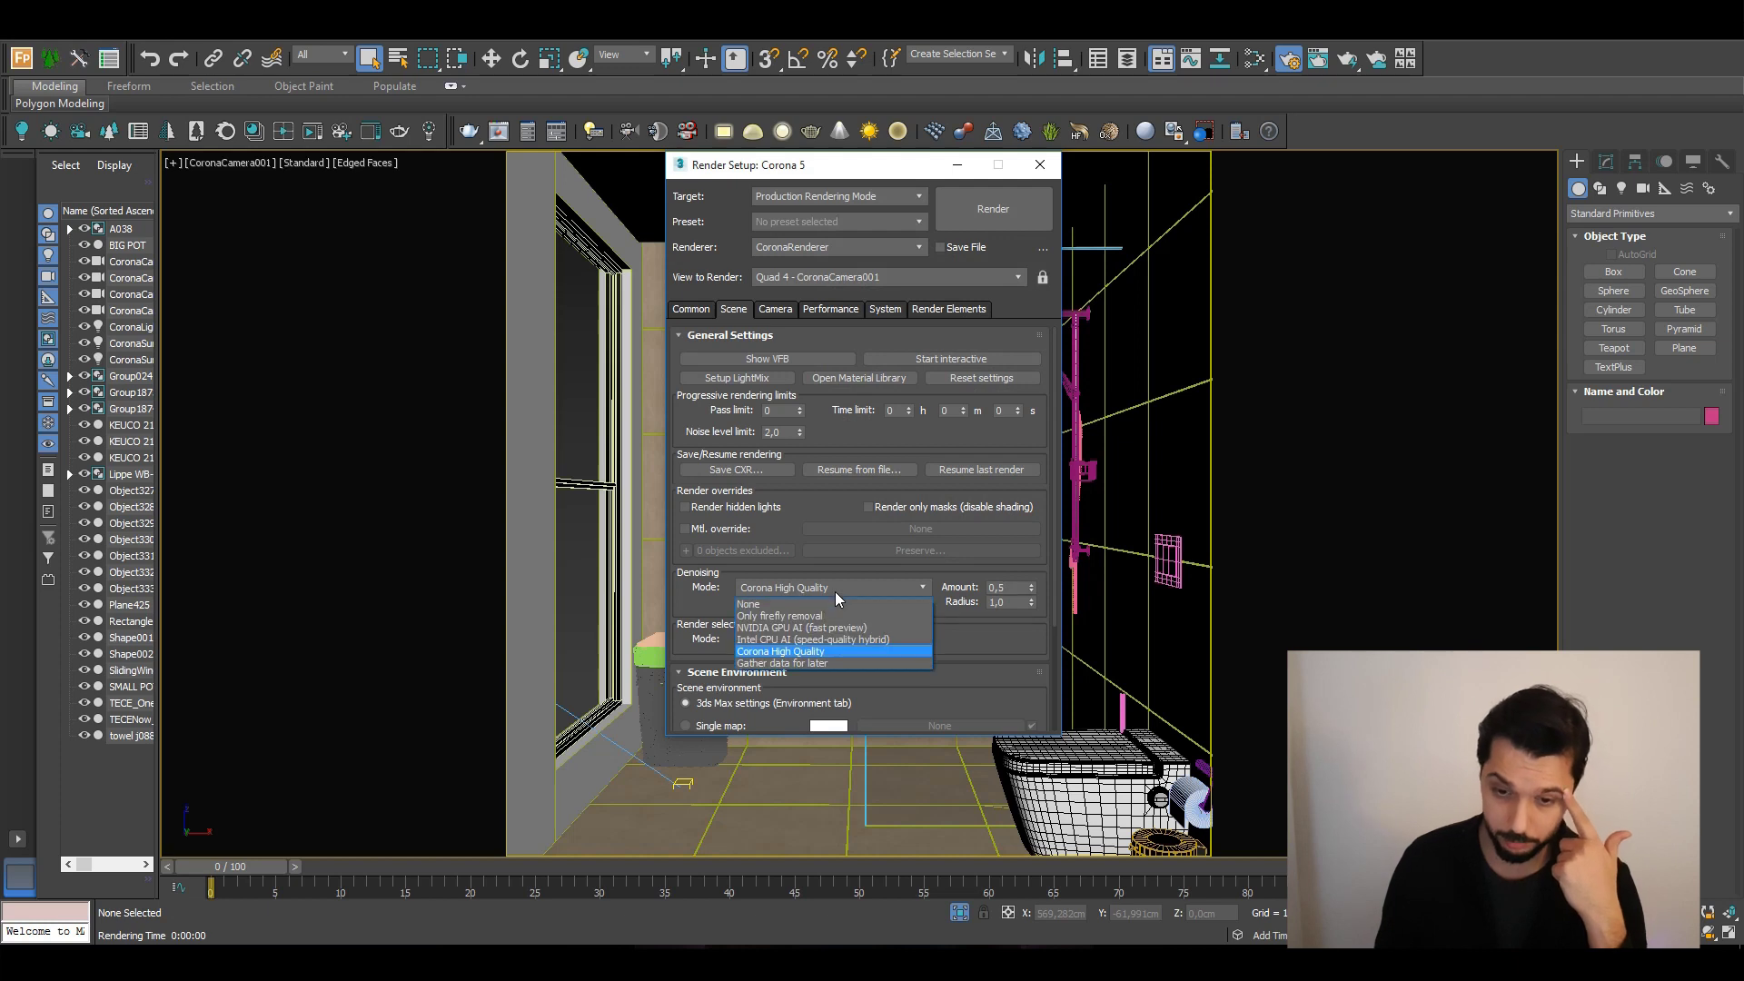
Keep High Quality denoising and start a render, getting past the effects warning and file output error.
left_click(781, 652)
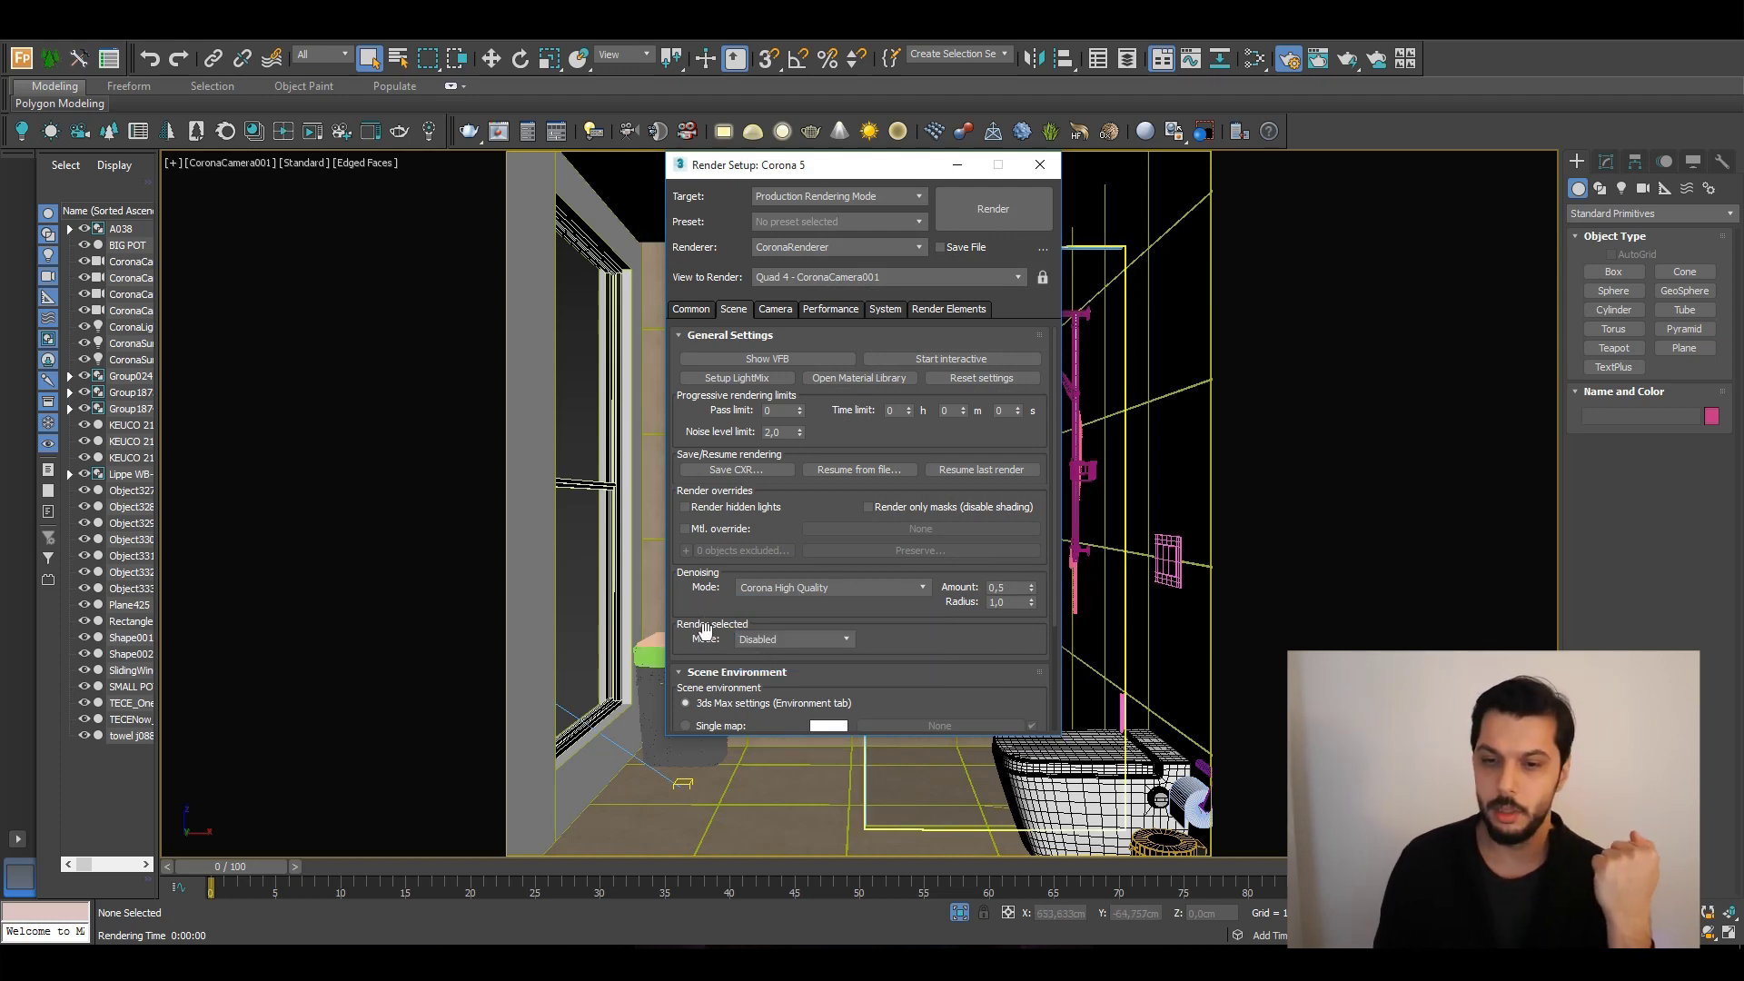
left_click(992, 227)
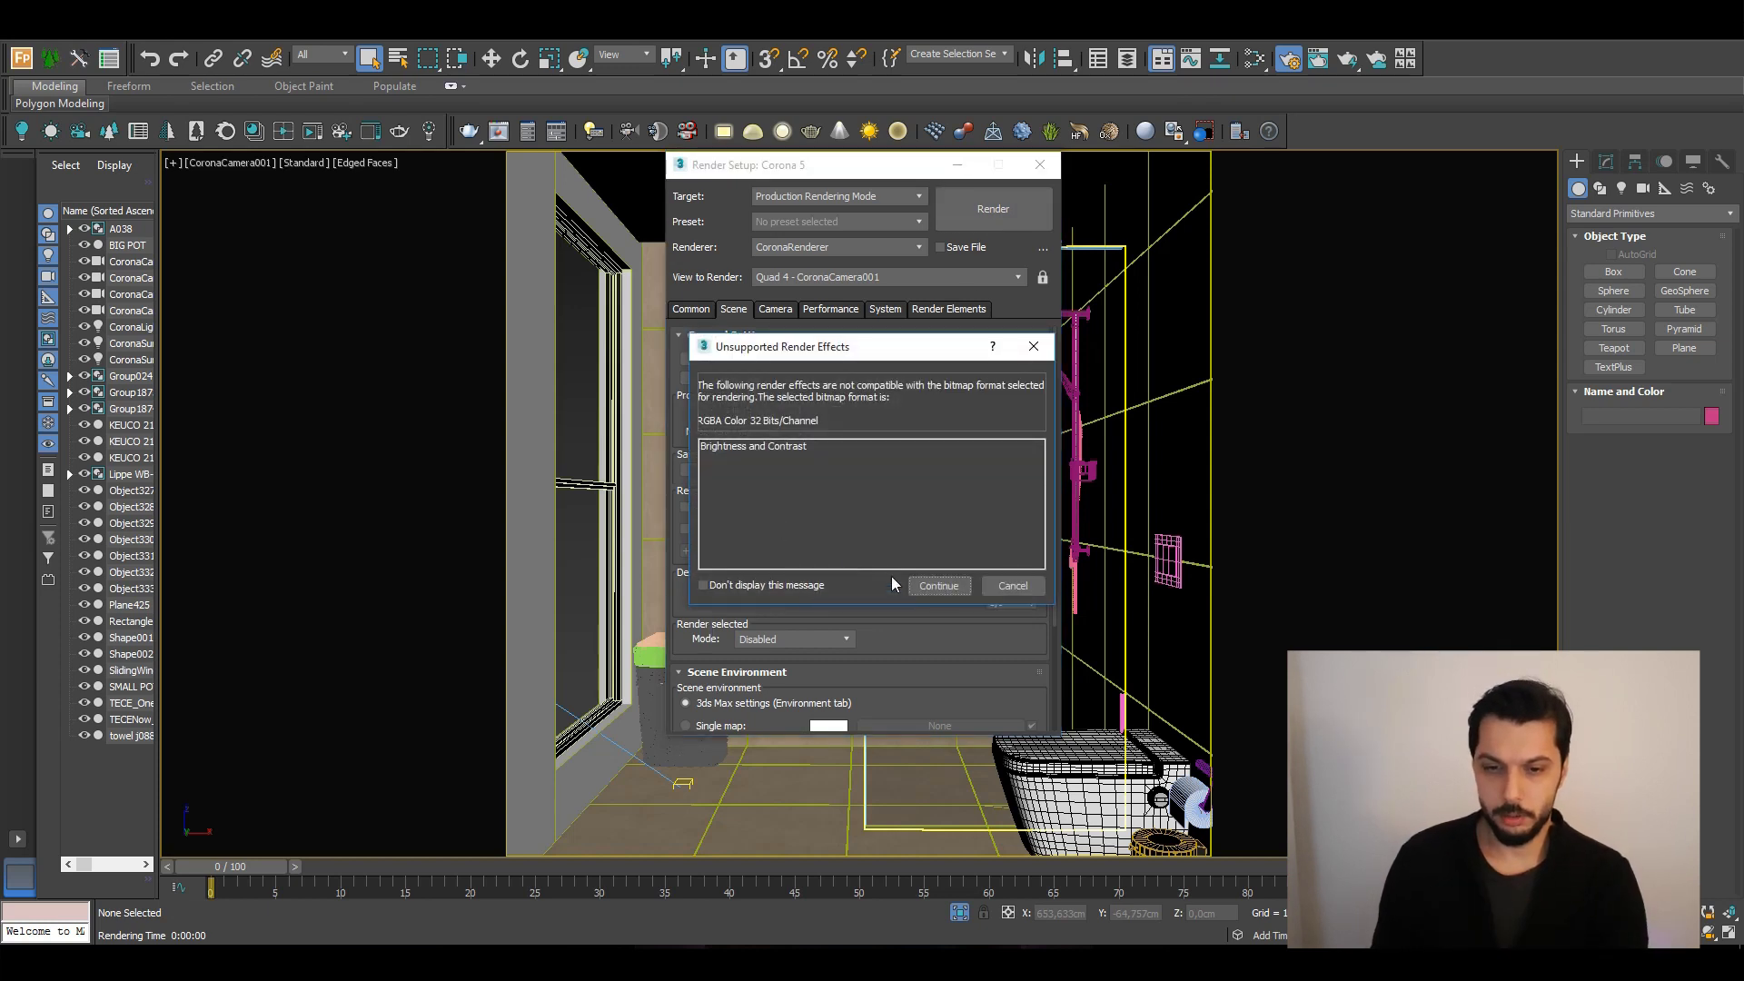
left_click(935, 587)
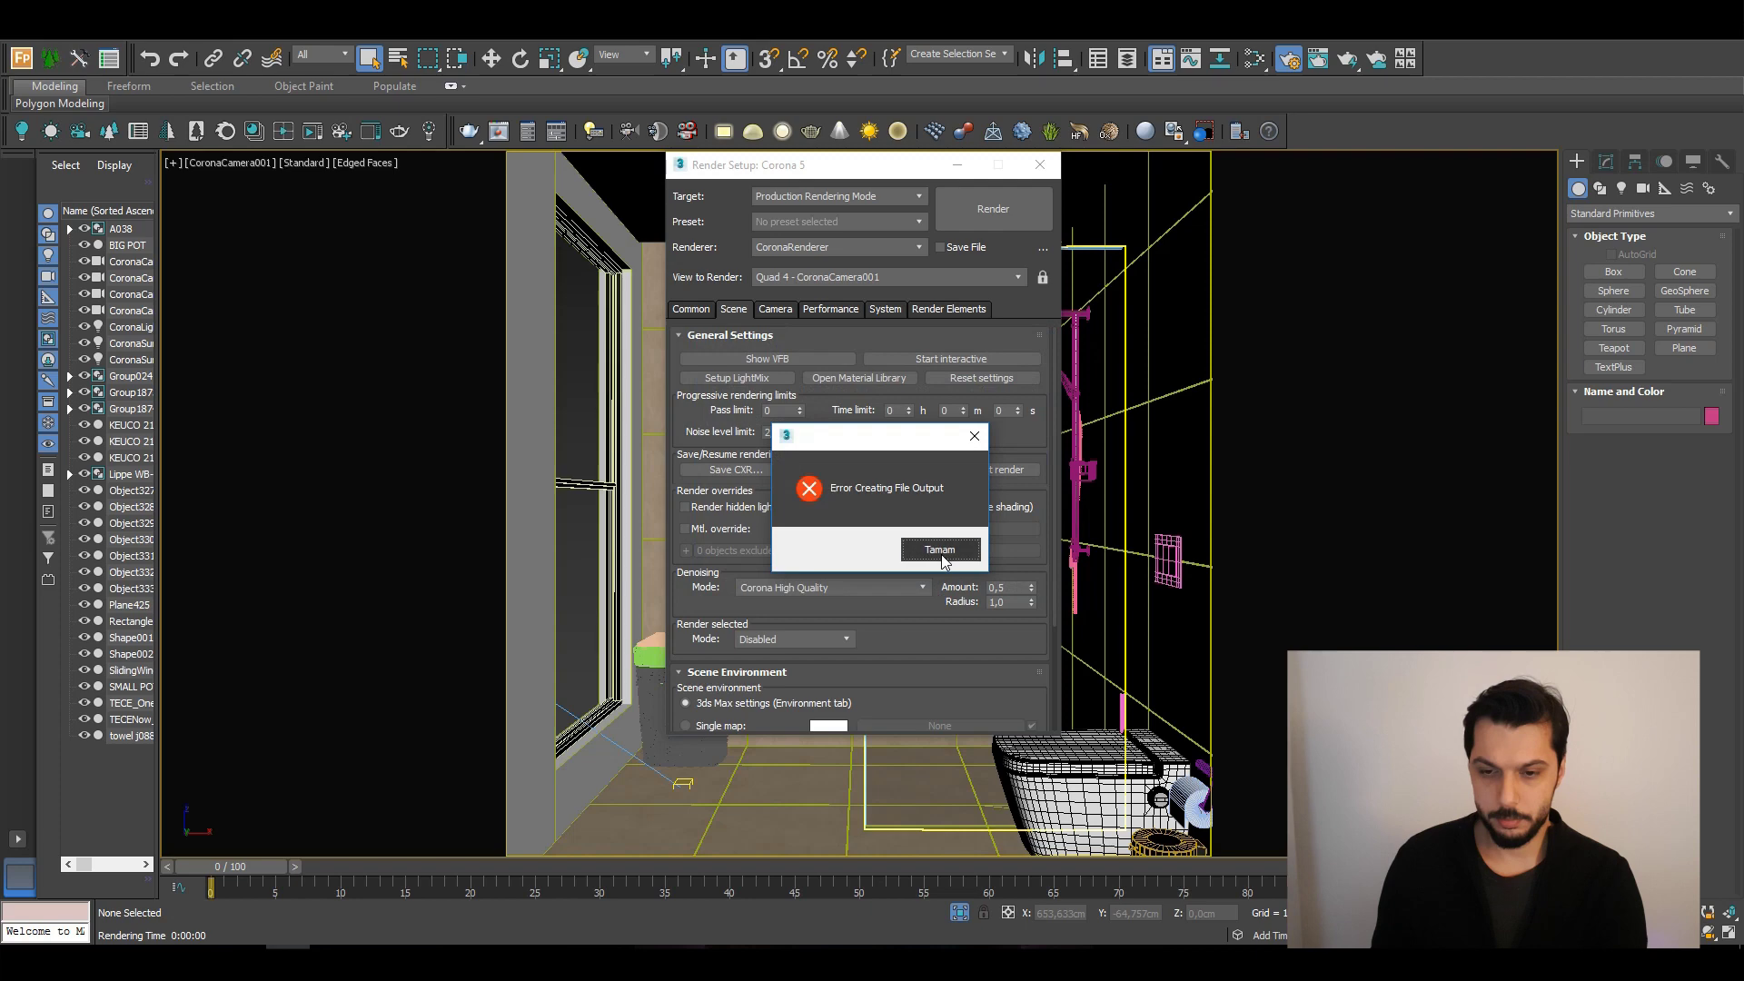
left_click(941, 554)
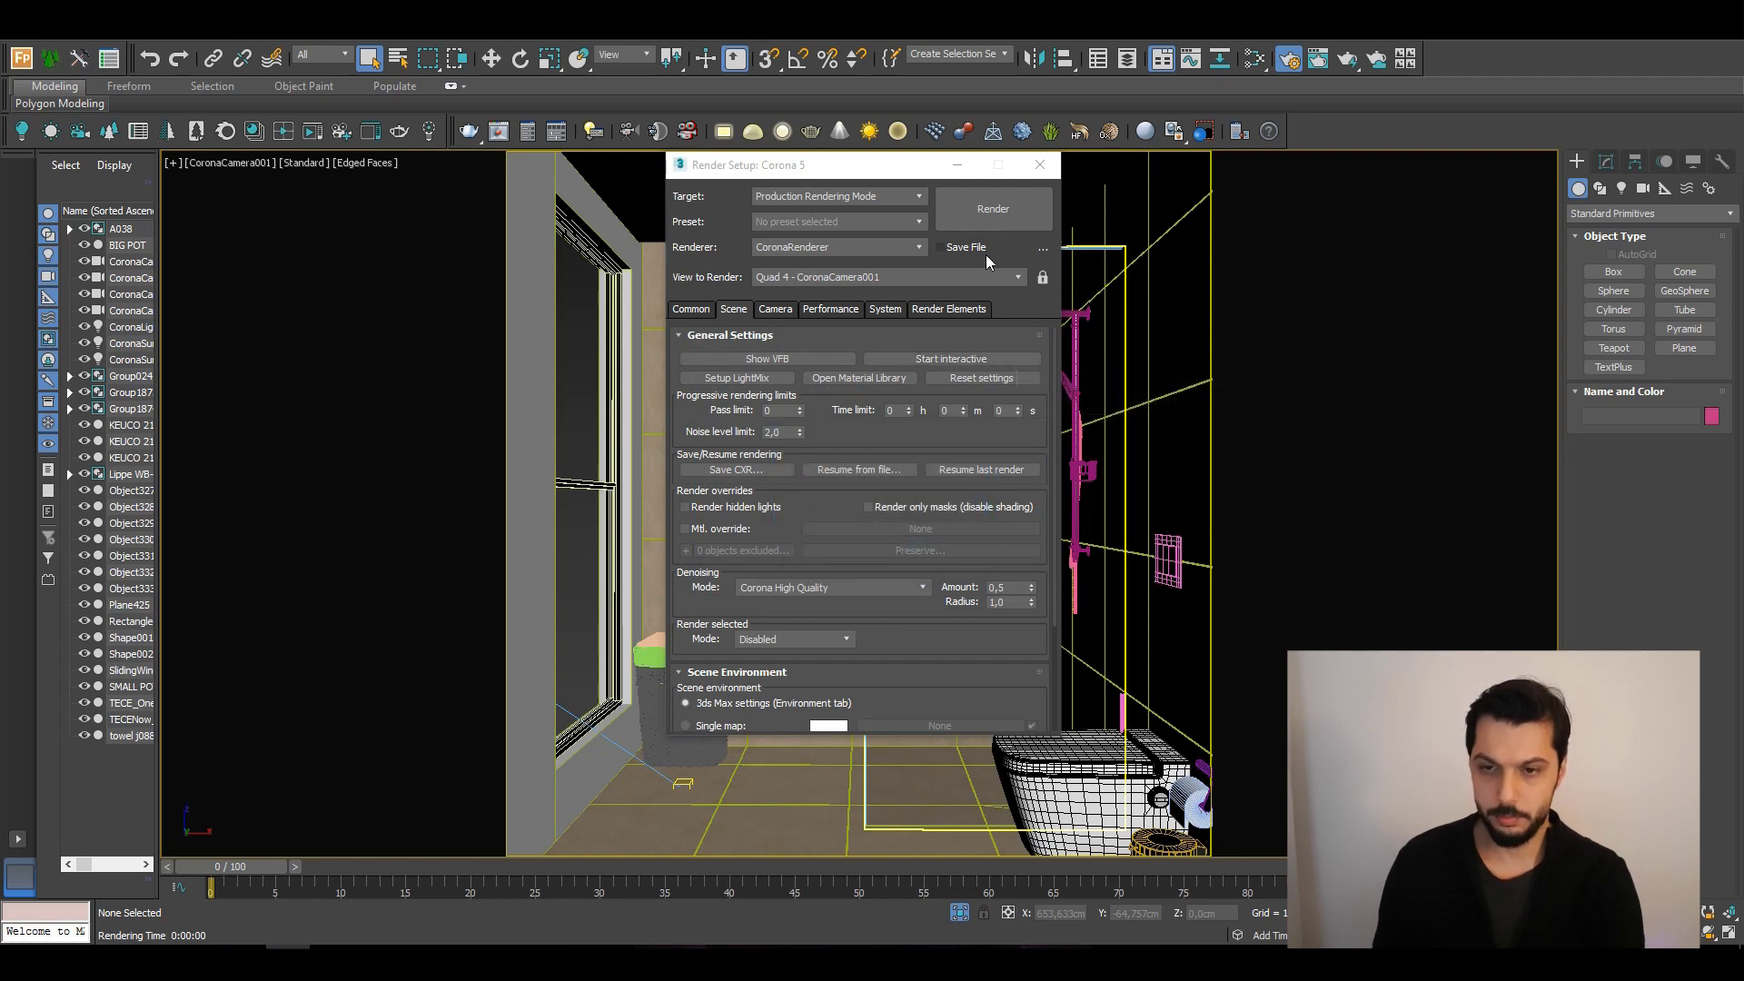
Restart the bathroom camera render past the effects warning and show the LightMix light list.
left_click(1001, 229)
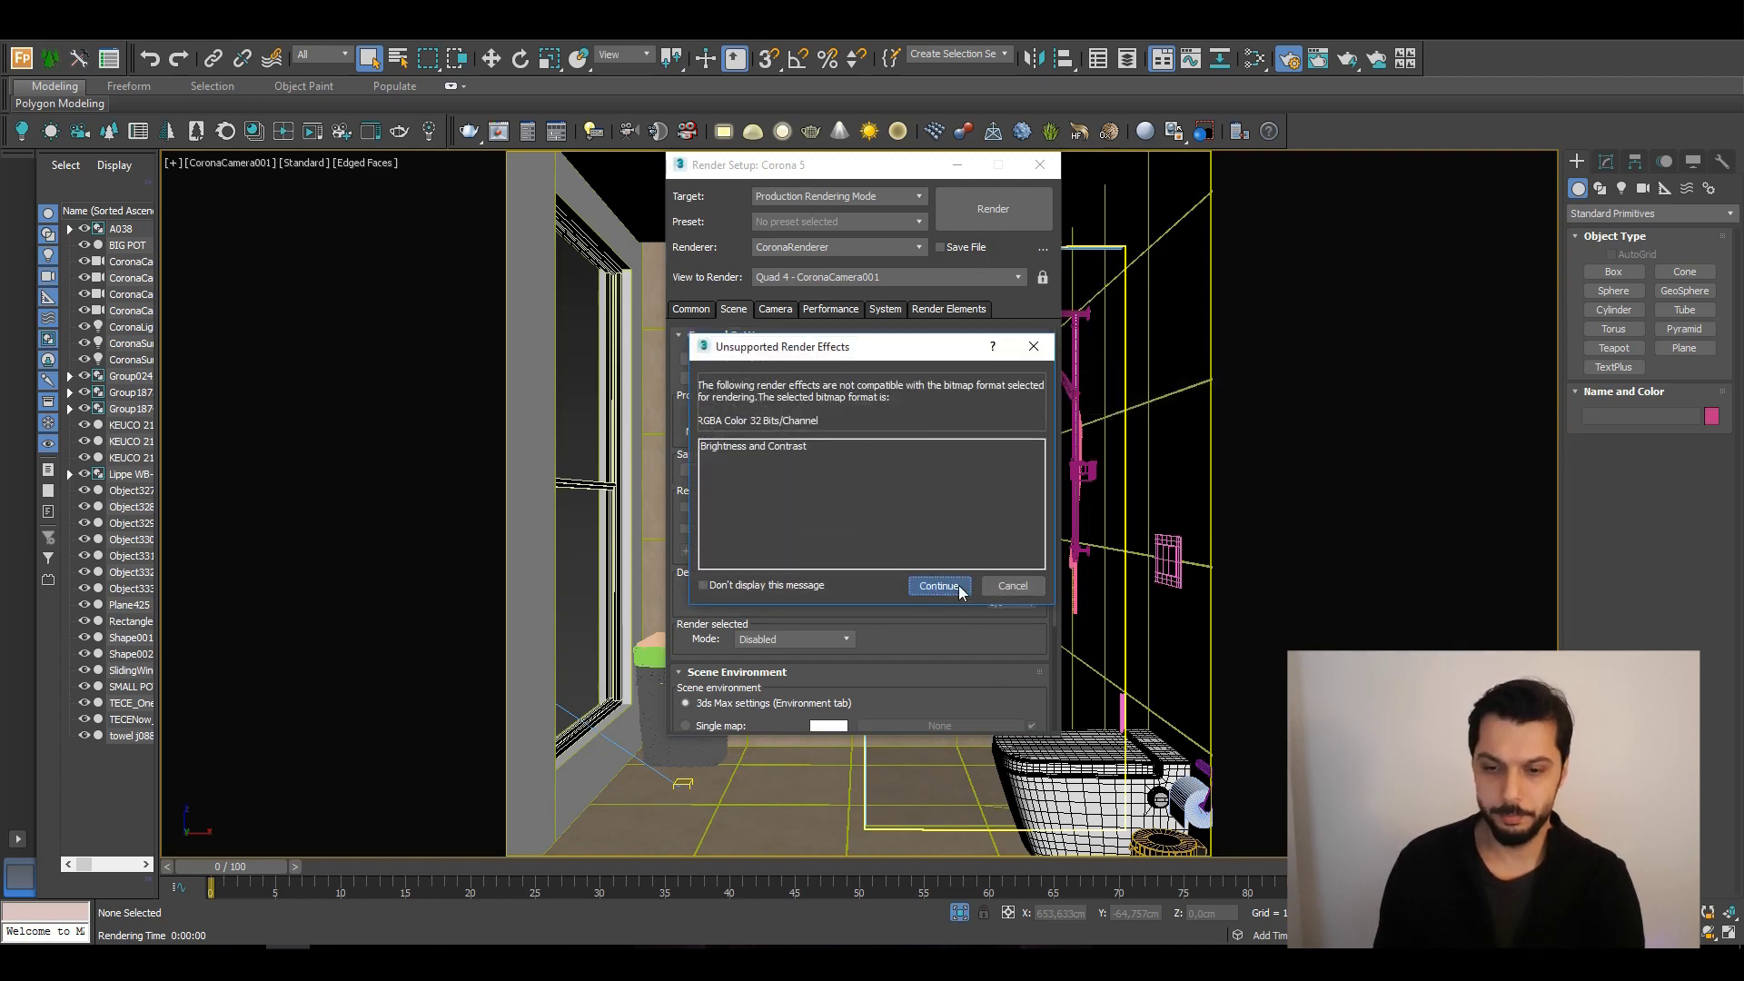
left_click(938, 585)
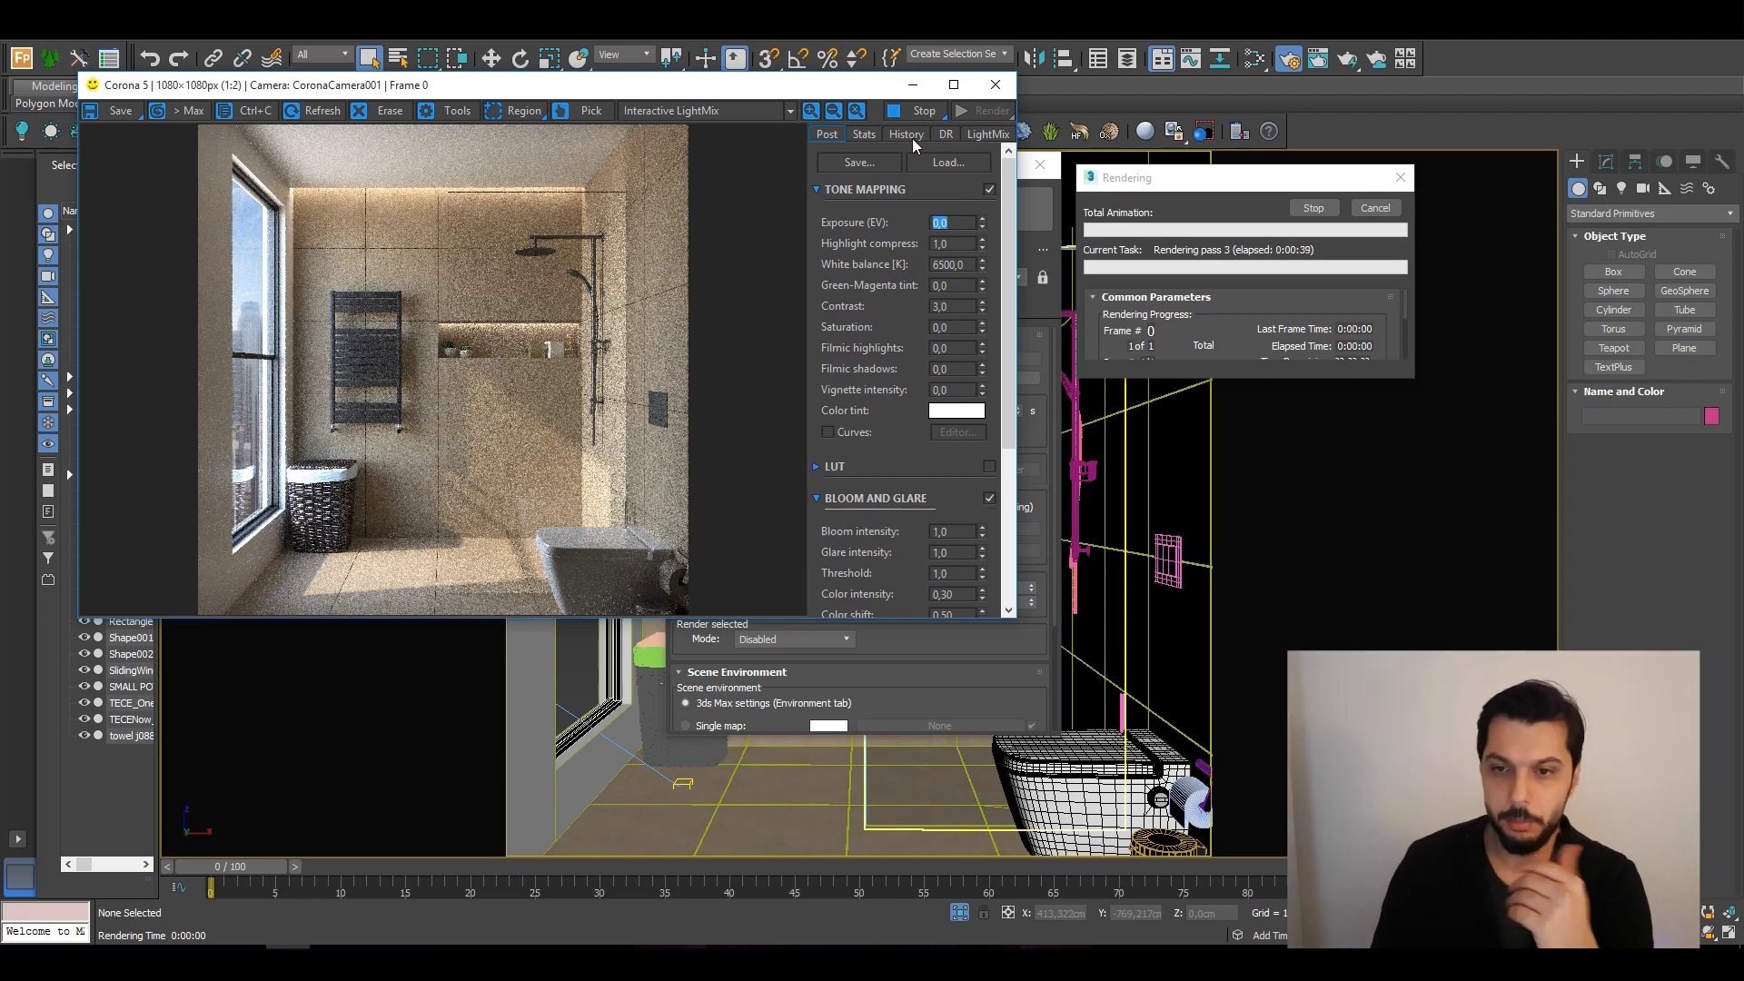
left_click(988, 136)
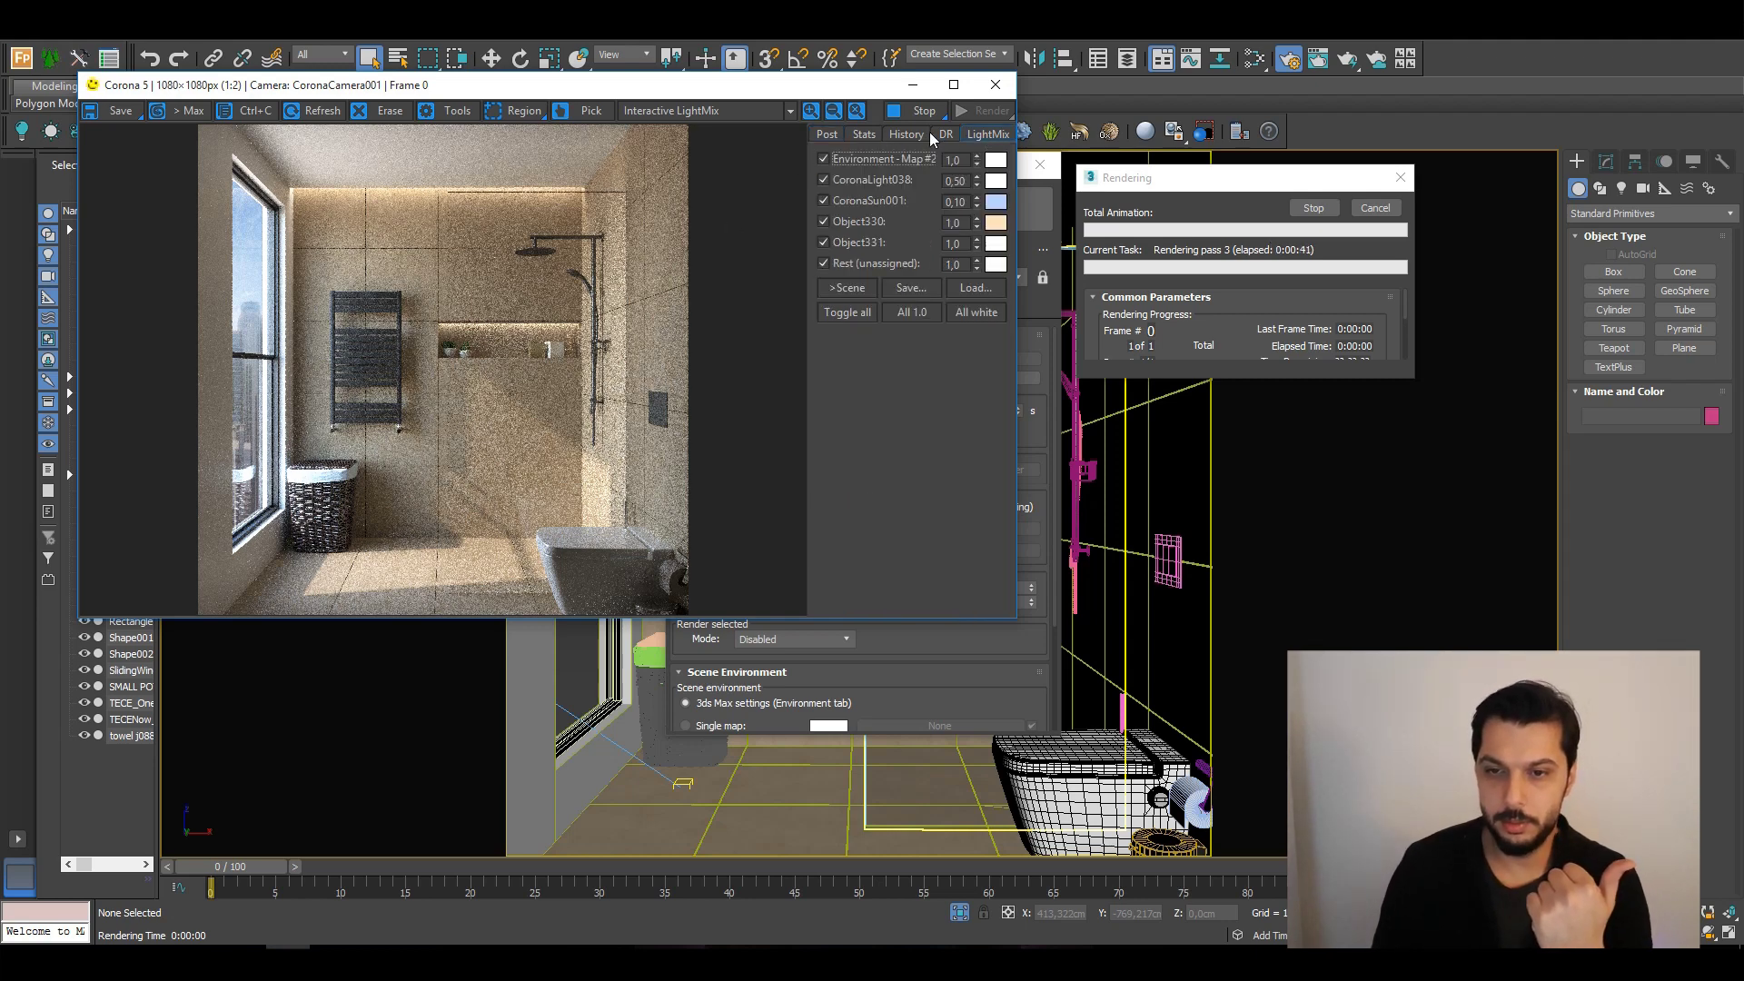
Scroll the VFB Post panel to the Denoising amount 0,50 and move the VFB down-left.
left_click(944, 136)
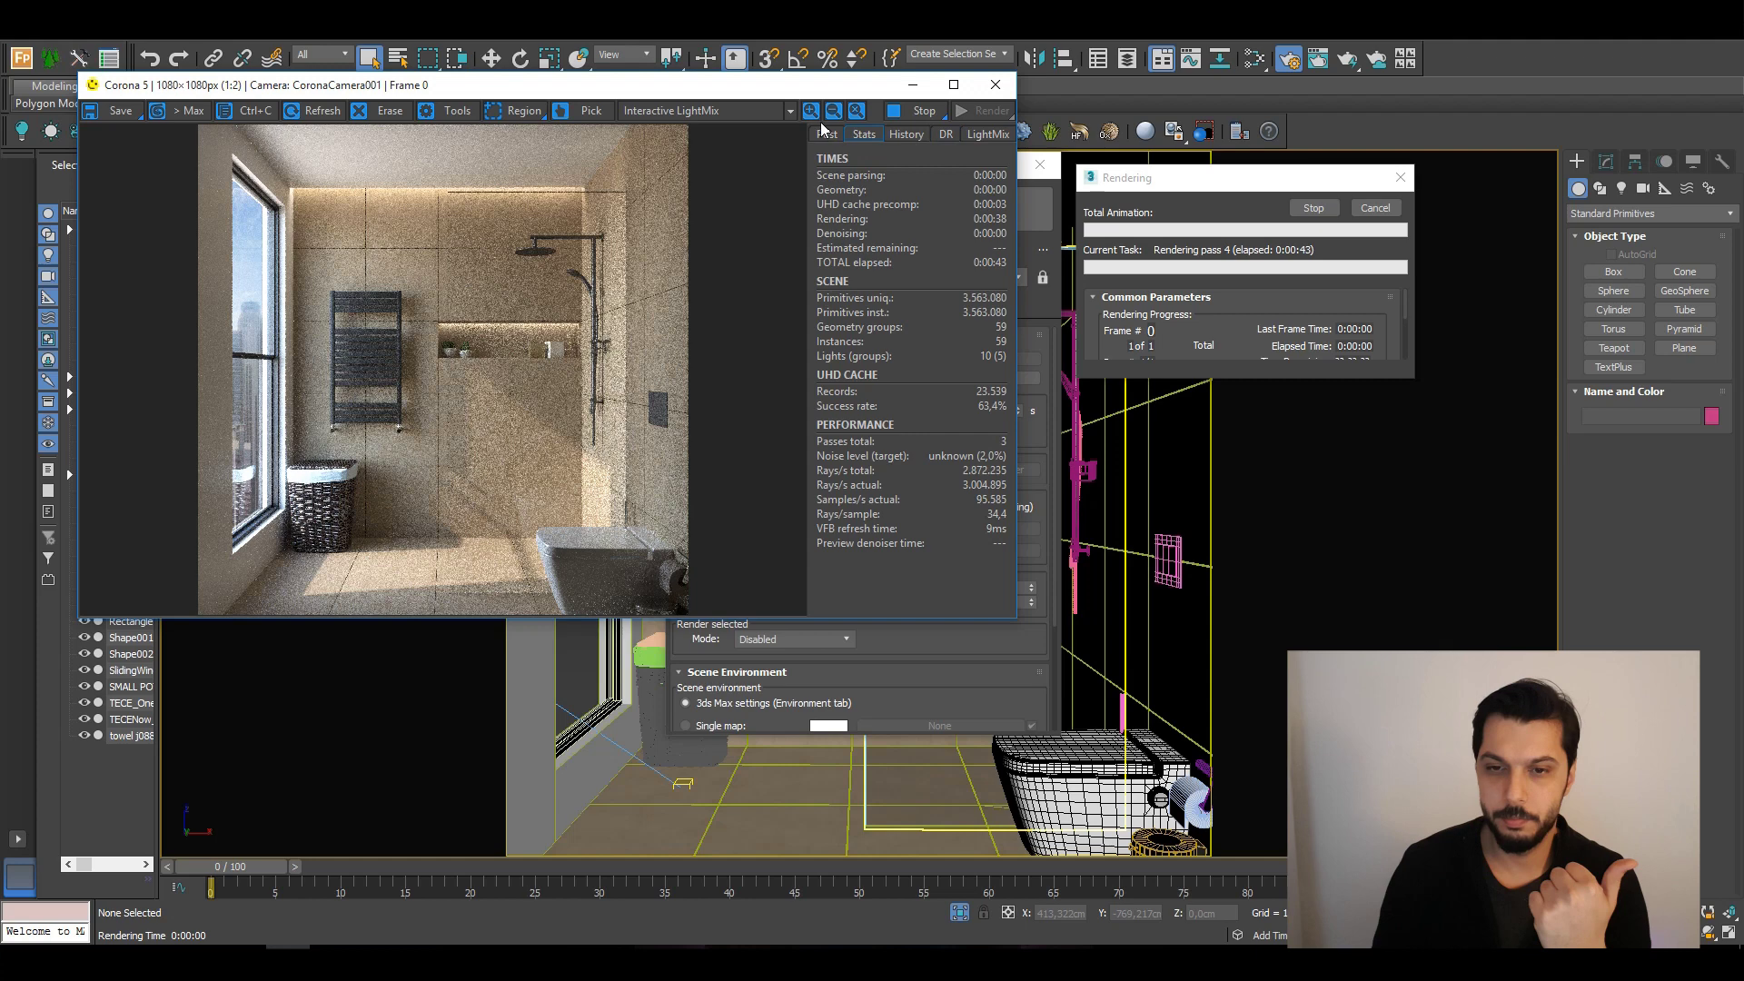
left_click(825, 135)
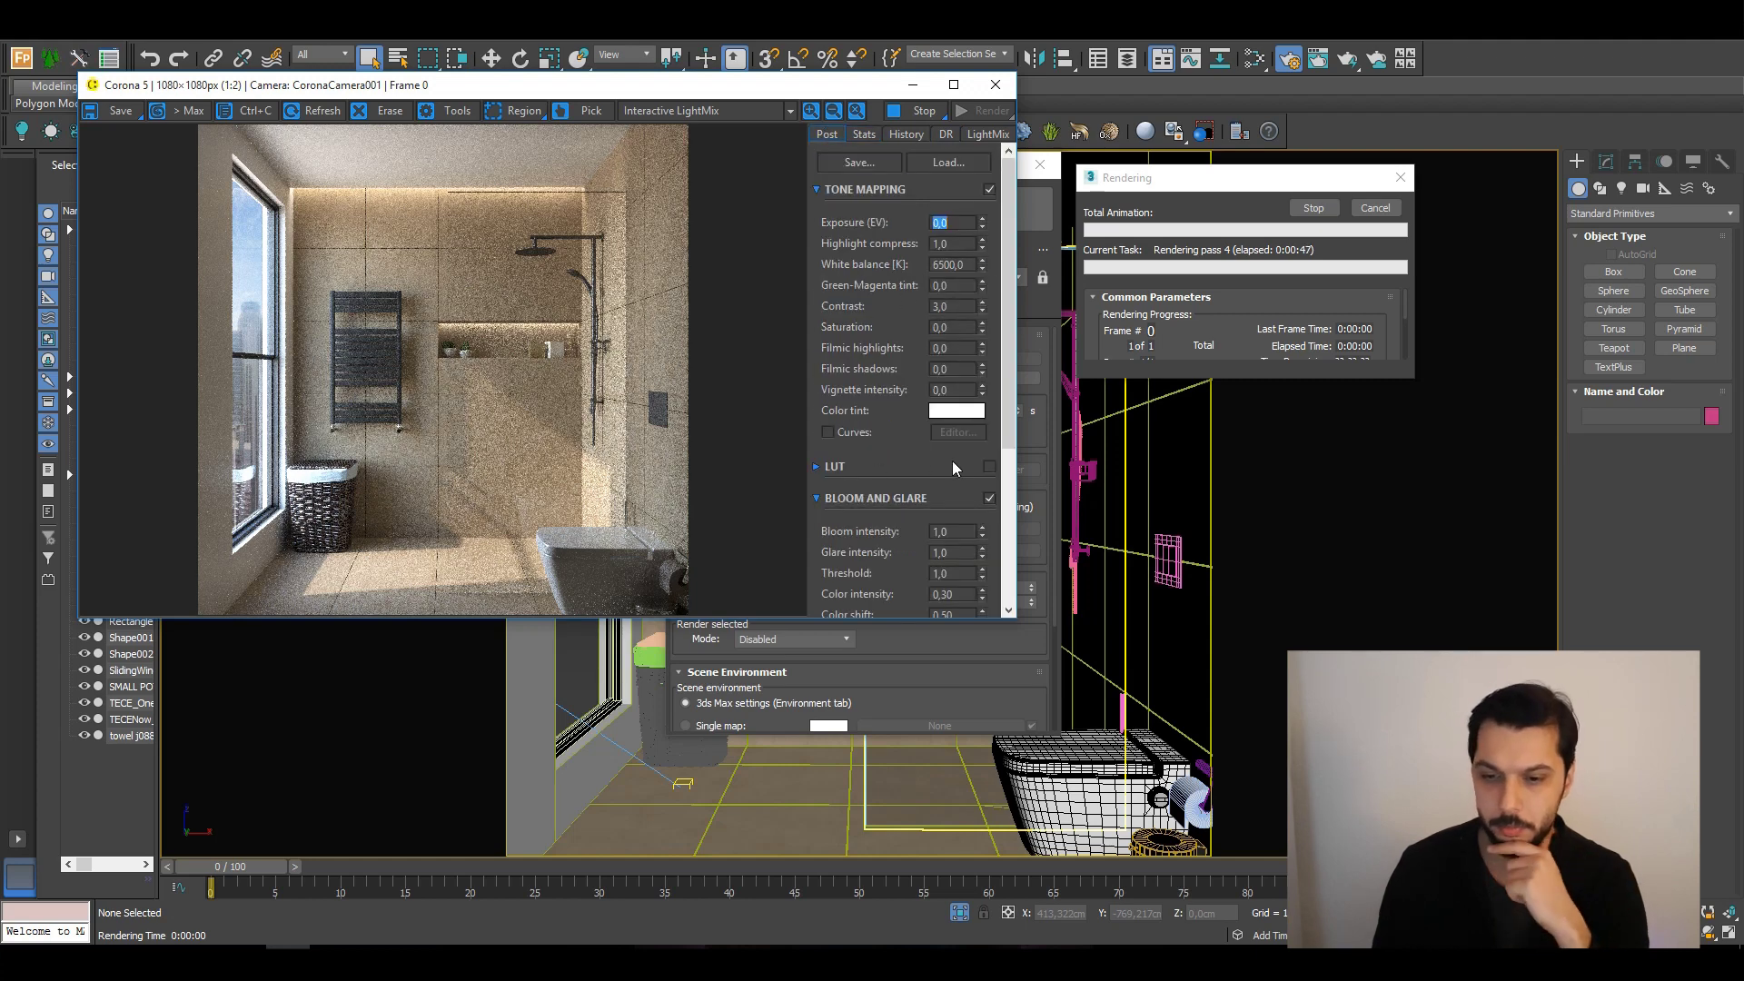
left_click_drag(1007, 406, 1007, 465)
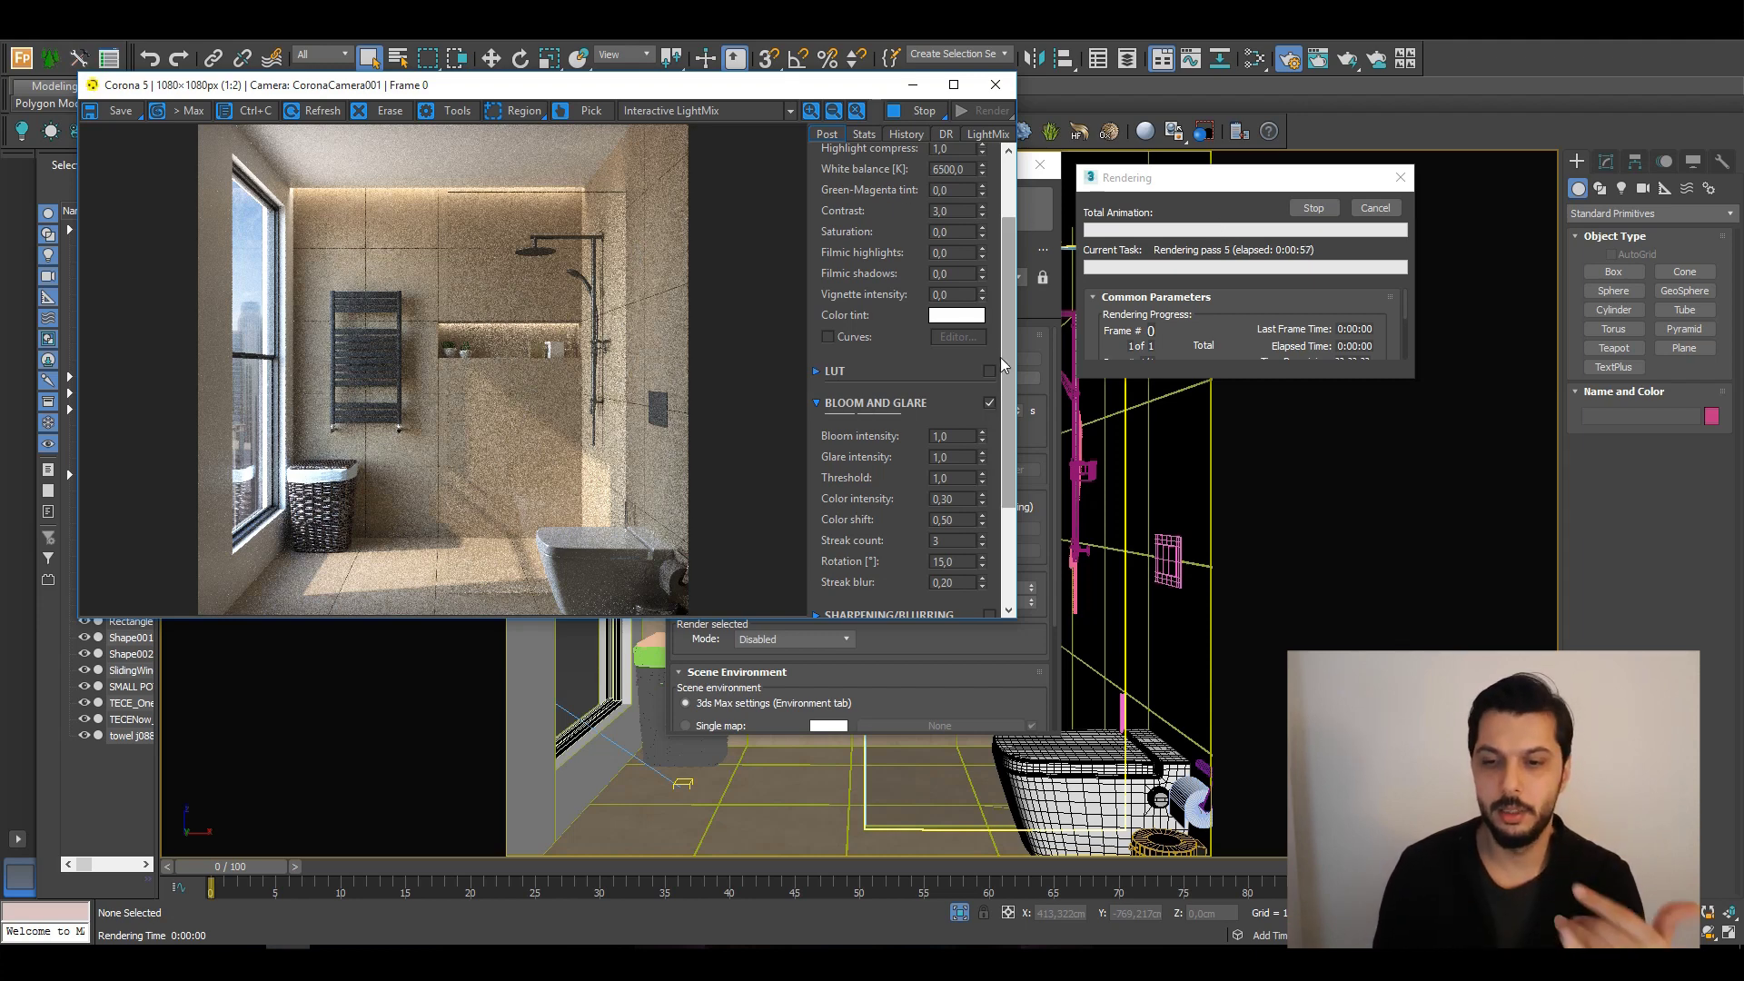
scroll(1006, 369, "down", 3)
scroll(1008, 369, "down", 2)
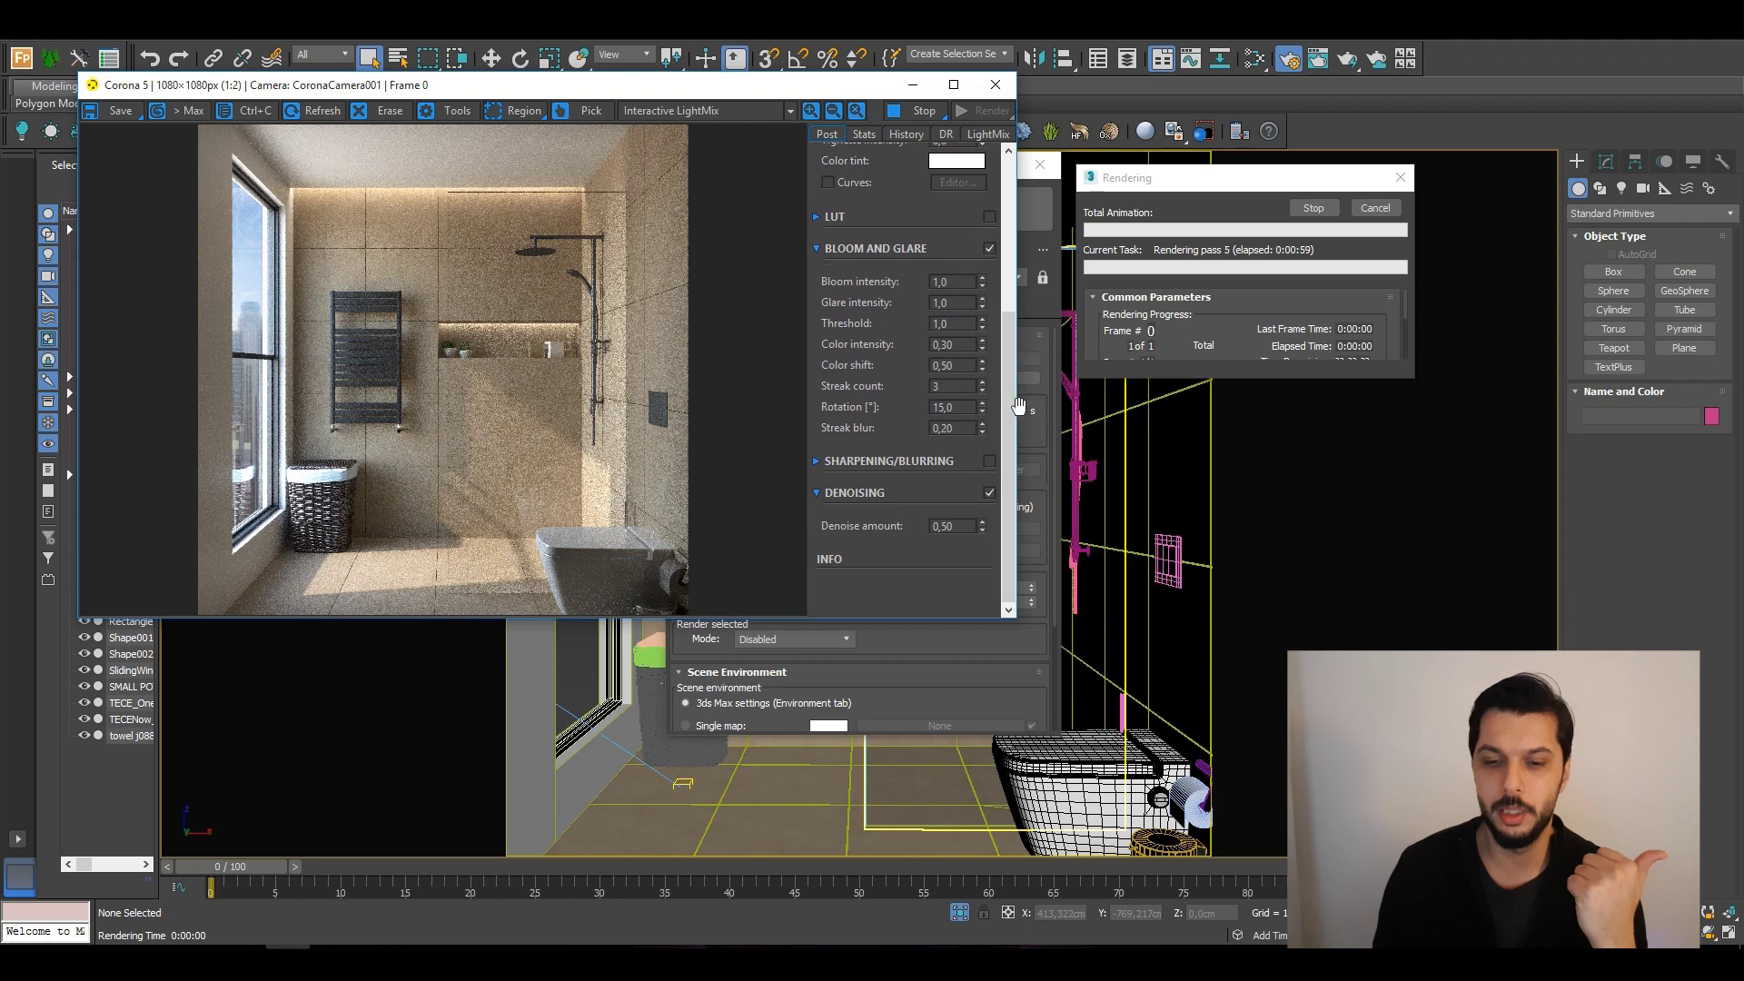
left_click(1026, 180)
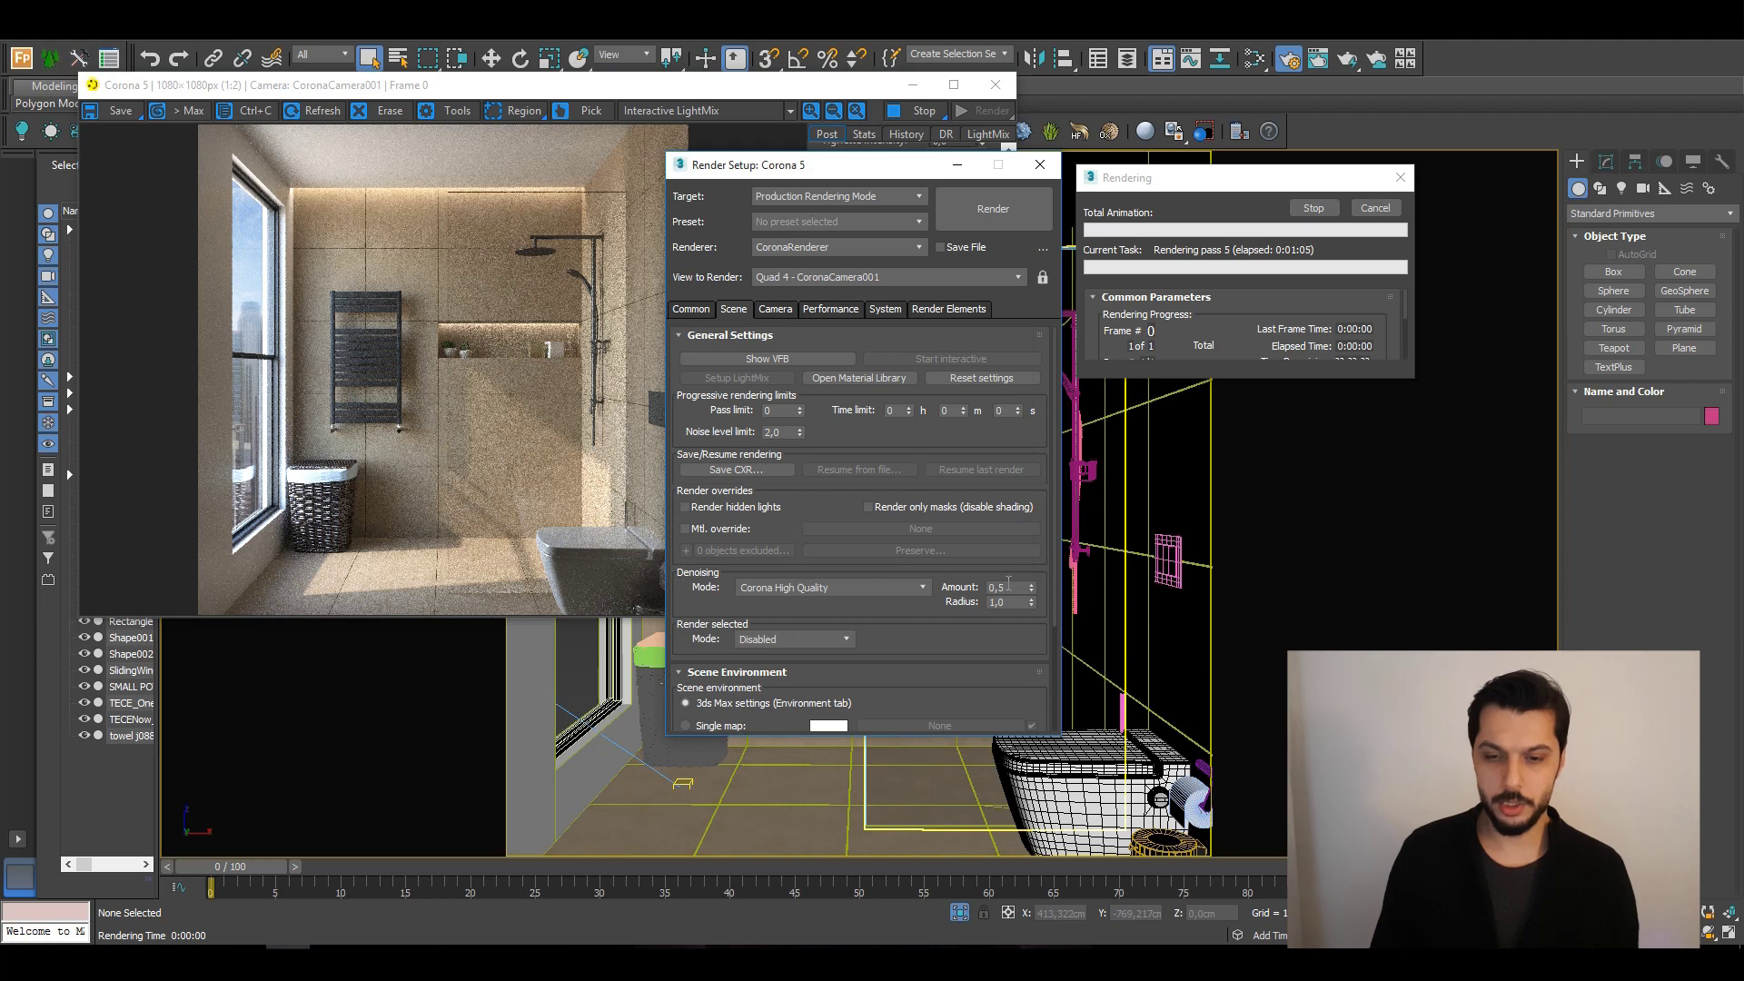
left_click(957, 165)
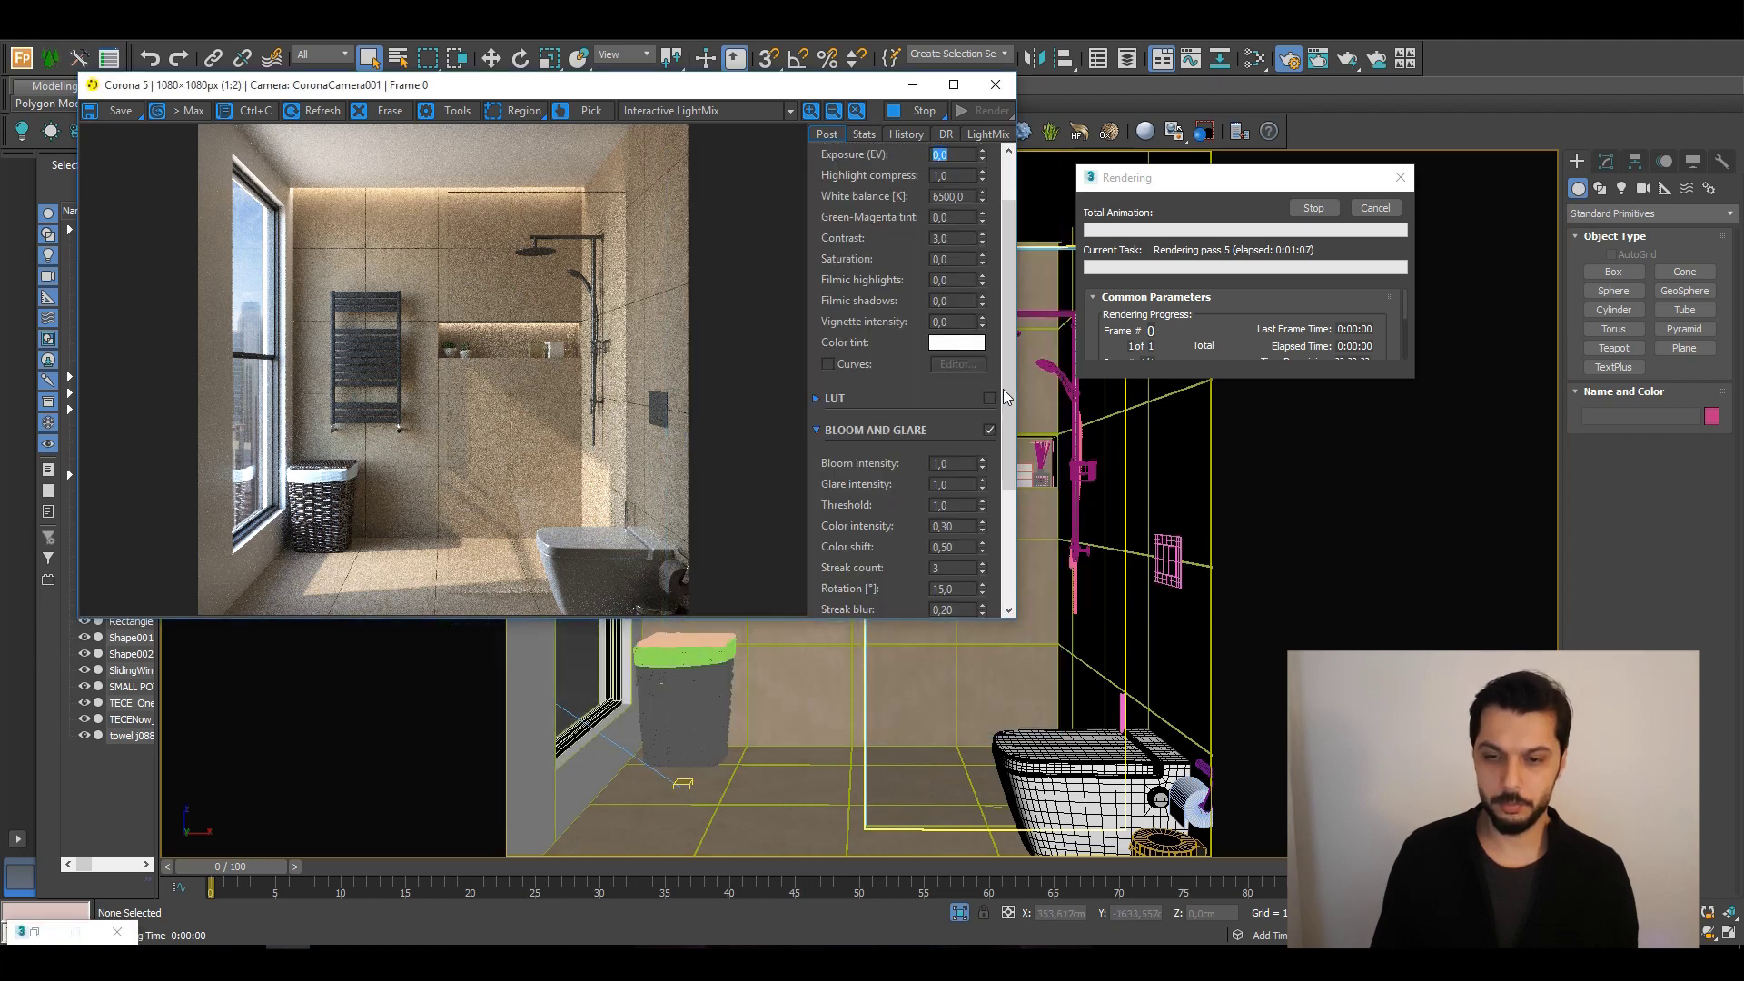
left_click_drag(1006, 396, 1024, 508)
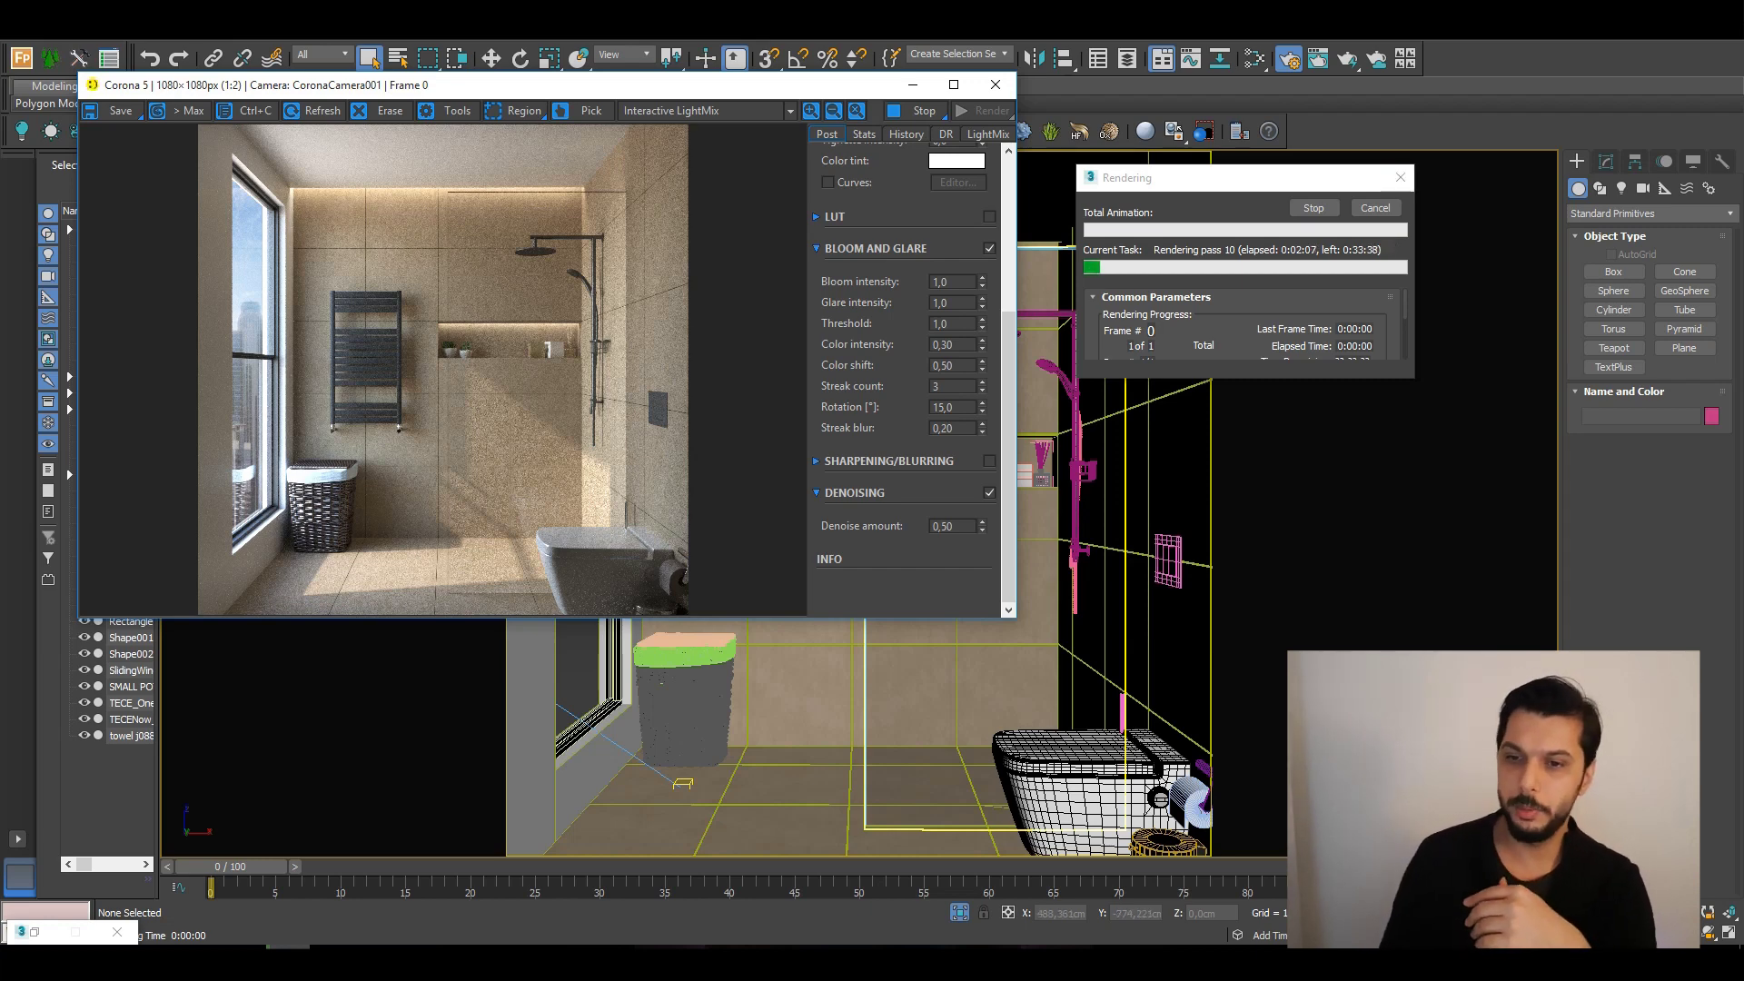
mouse_move(841, 89)
left_mouse_down()
mouse_move(815, 241)
mouse_move(843, 186)
left_mouse_up()
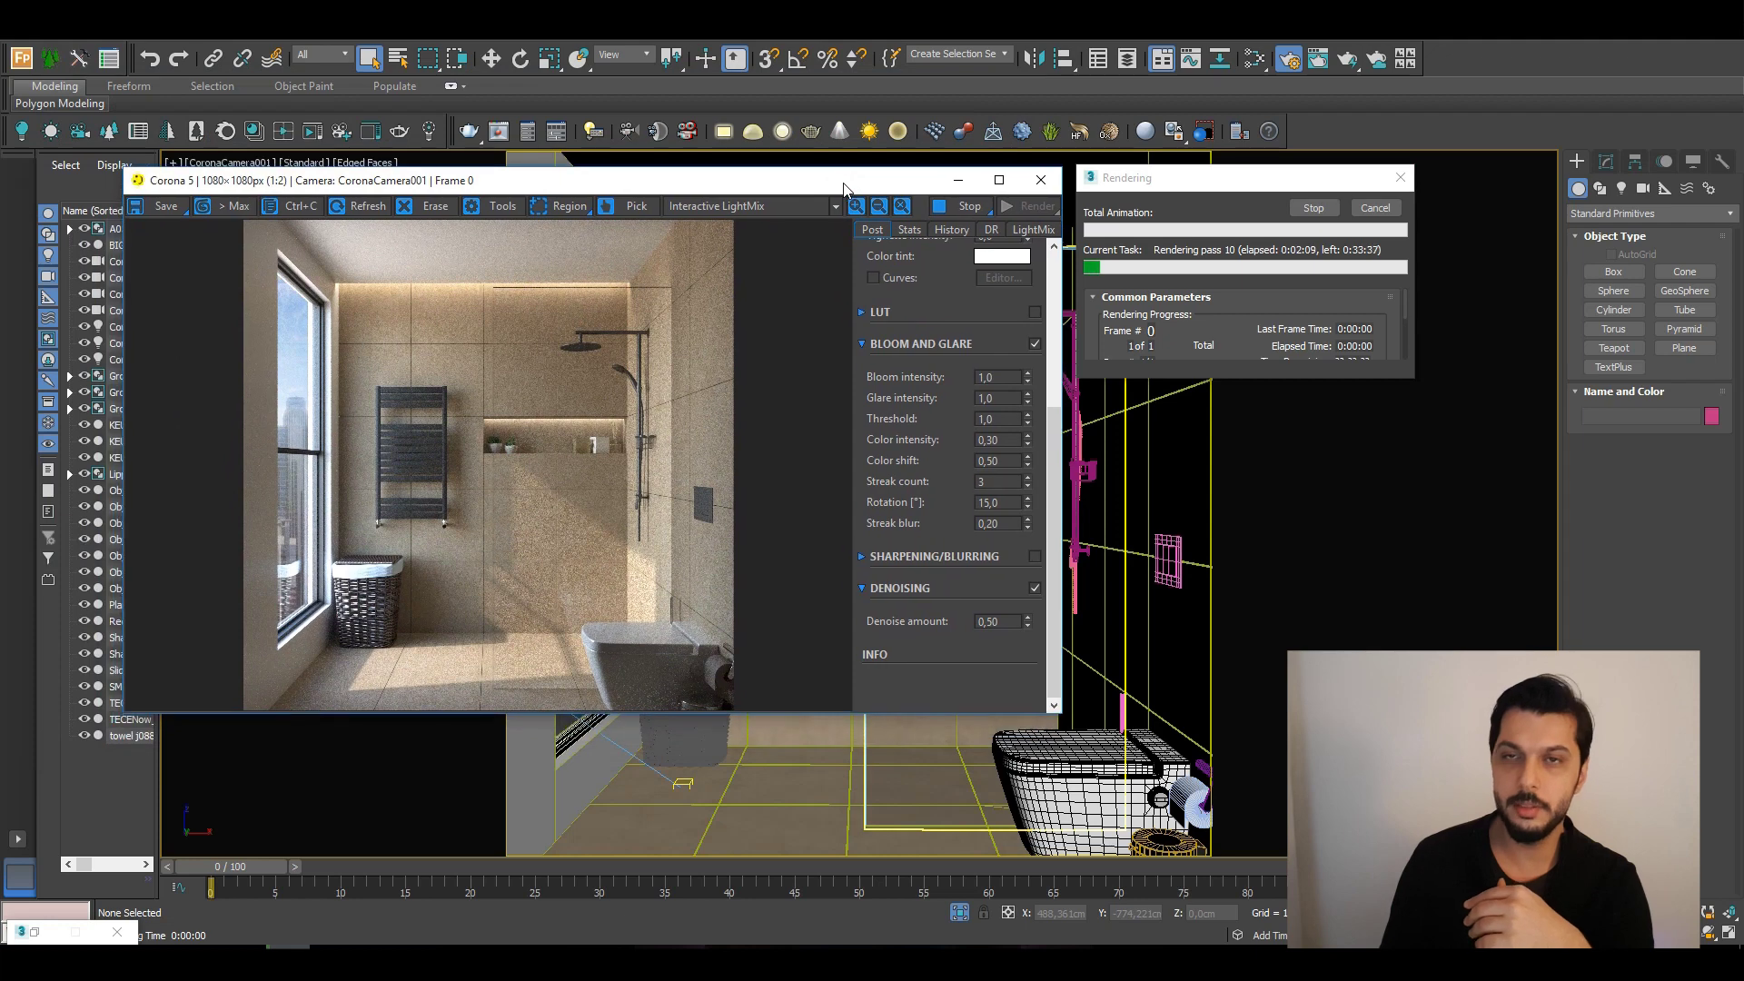
Move the VFB back into place and reopen Render Setup: Corona 5, dragging it aside.
left_click(287, 929)
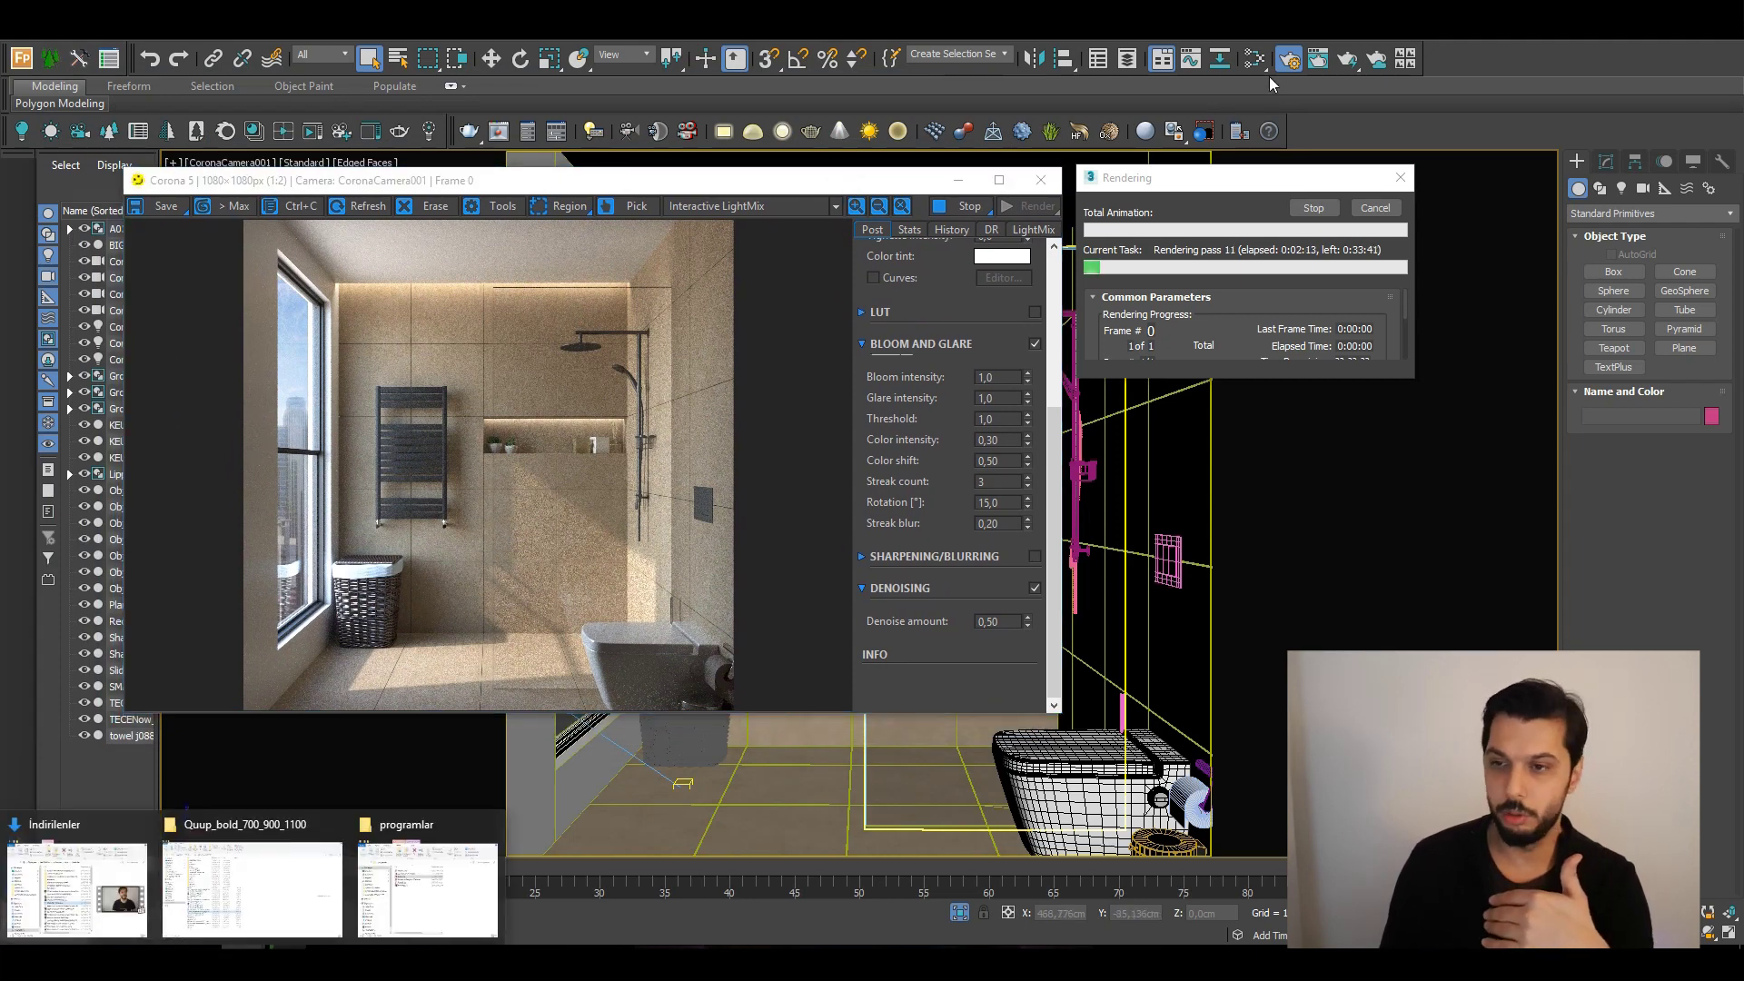
left_click_drag(842, 172, 834, 154)
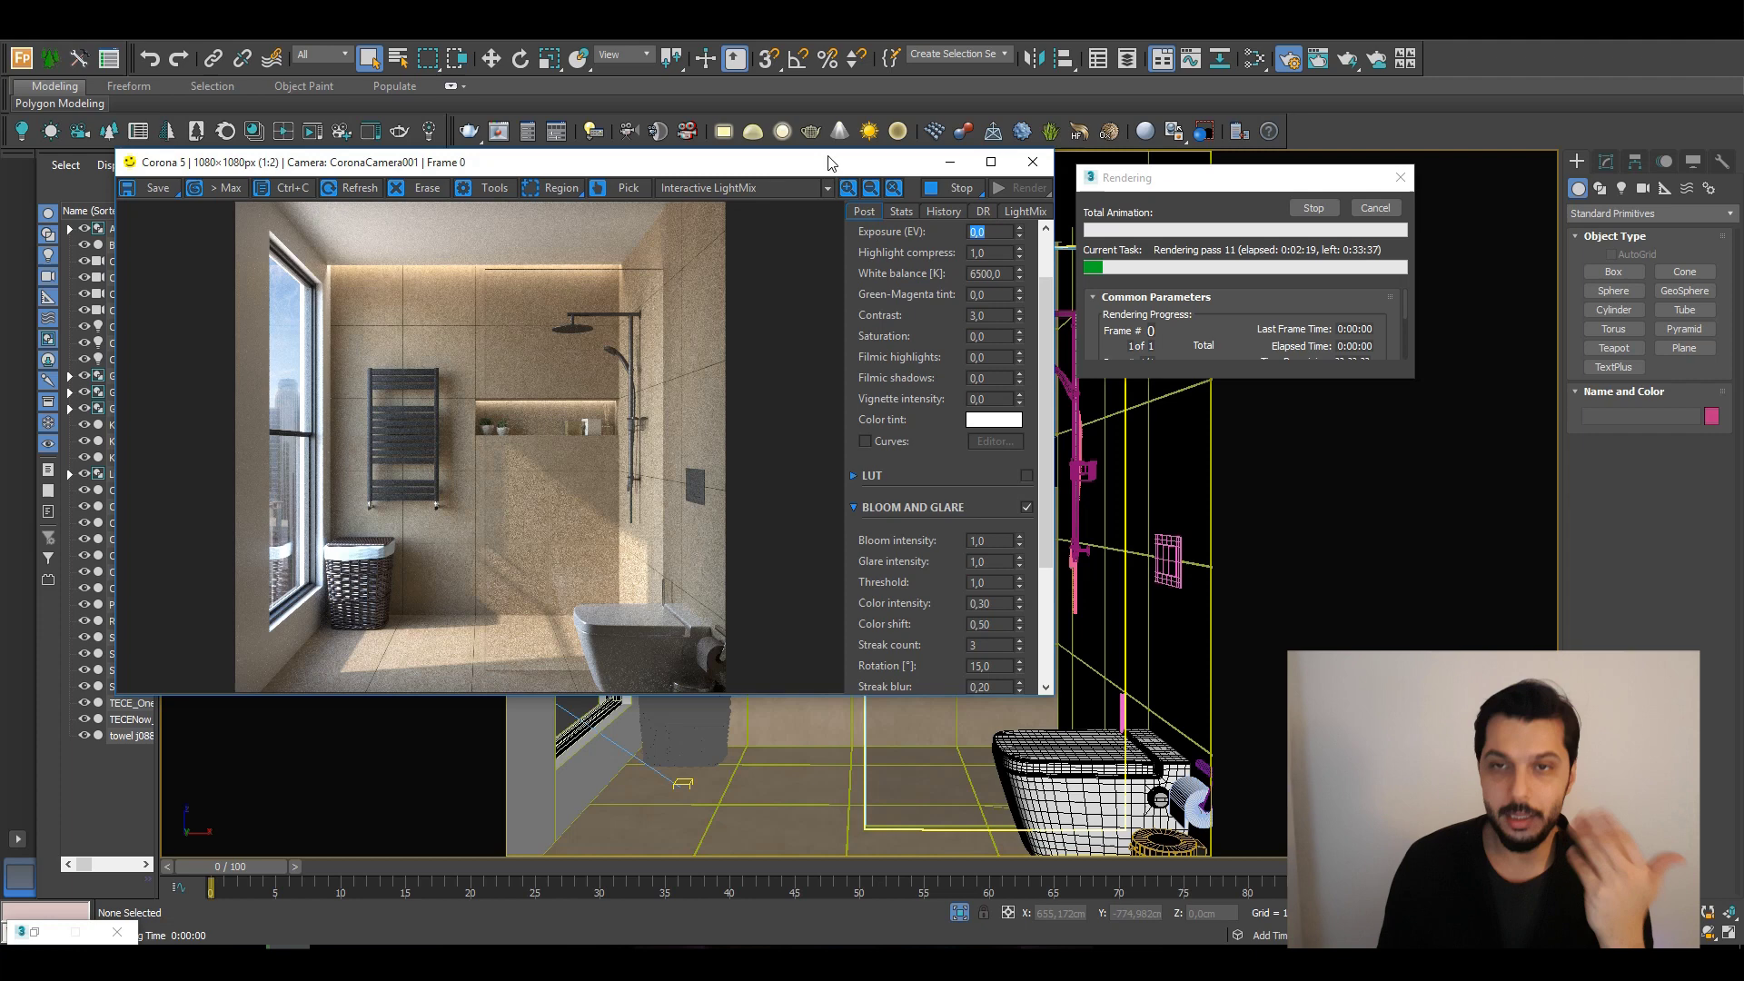
left_click(1288, 62)
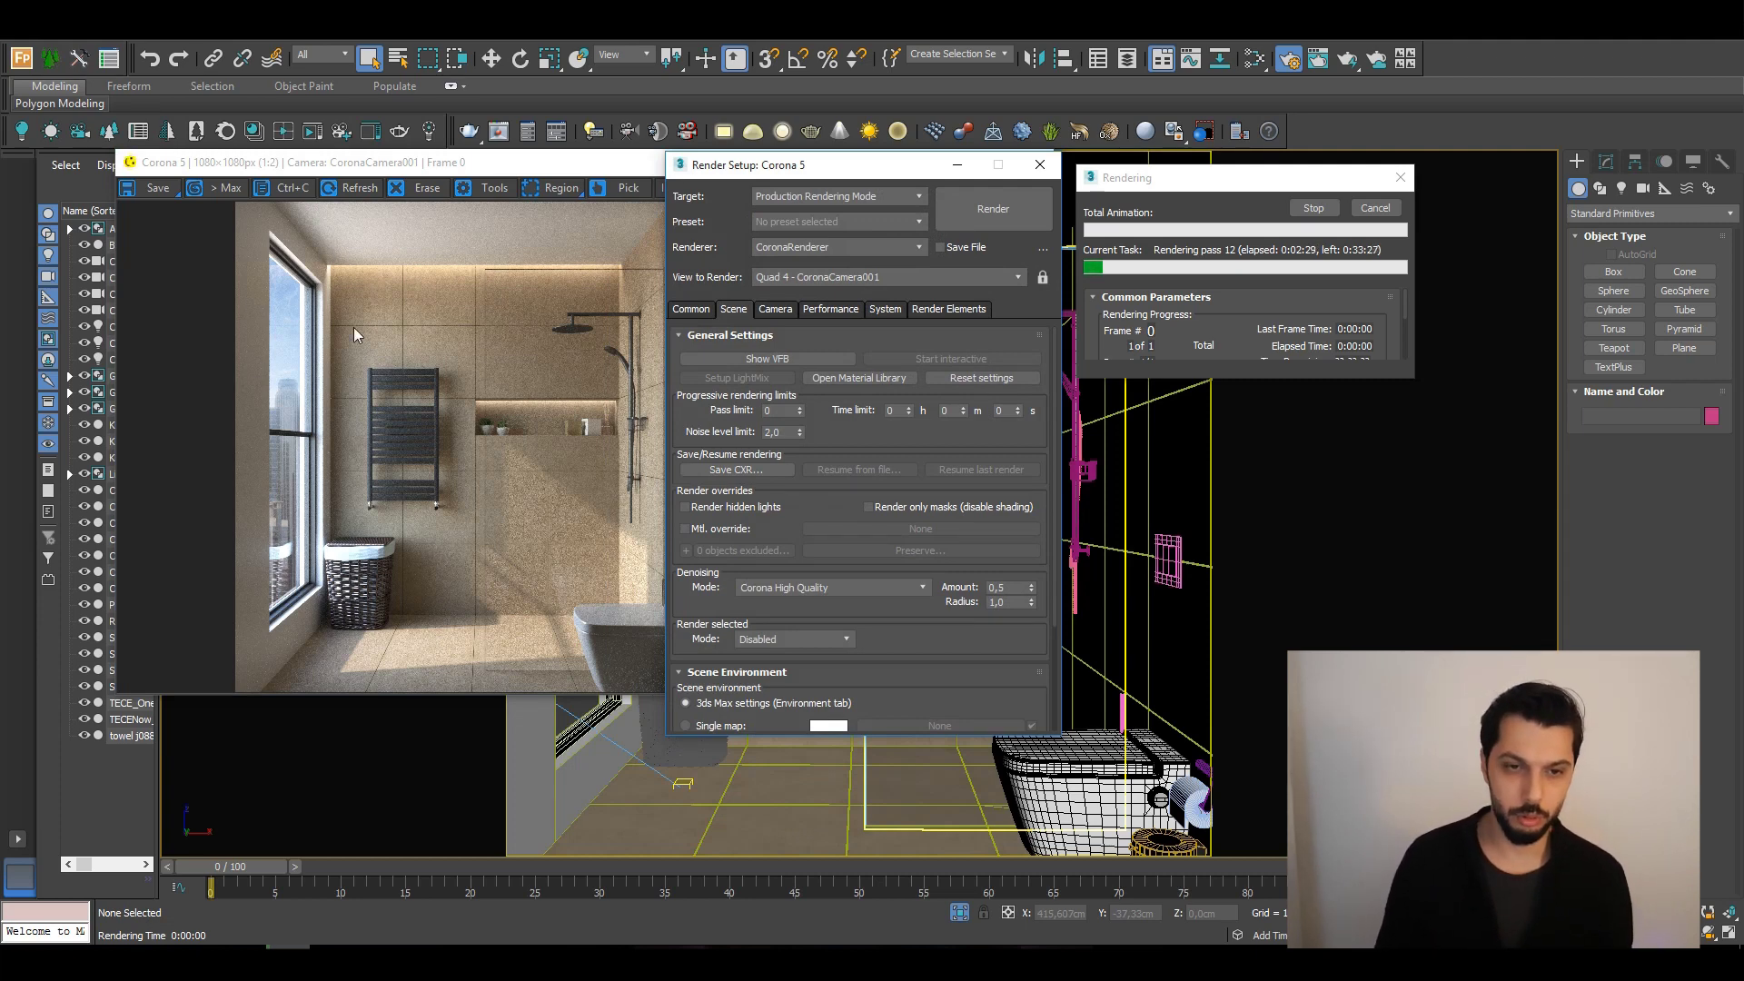
mouse_move(907, 177)
left_mouse_down()
mouse_move(826, 166)
mouse_move(754, 209)
mouse_move(650, 192)
mouse_move(885, 465)
mouse_move(1490, 475)
left_mouse_up()
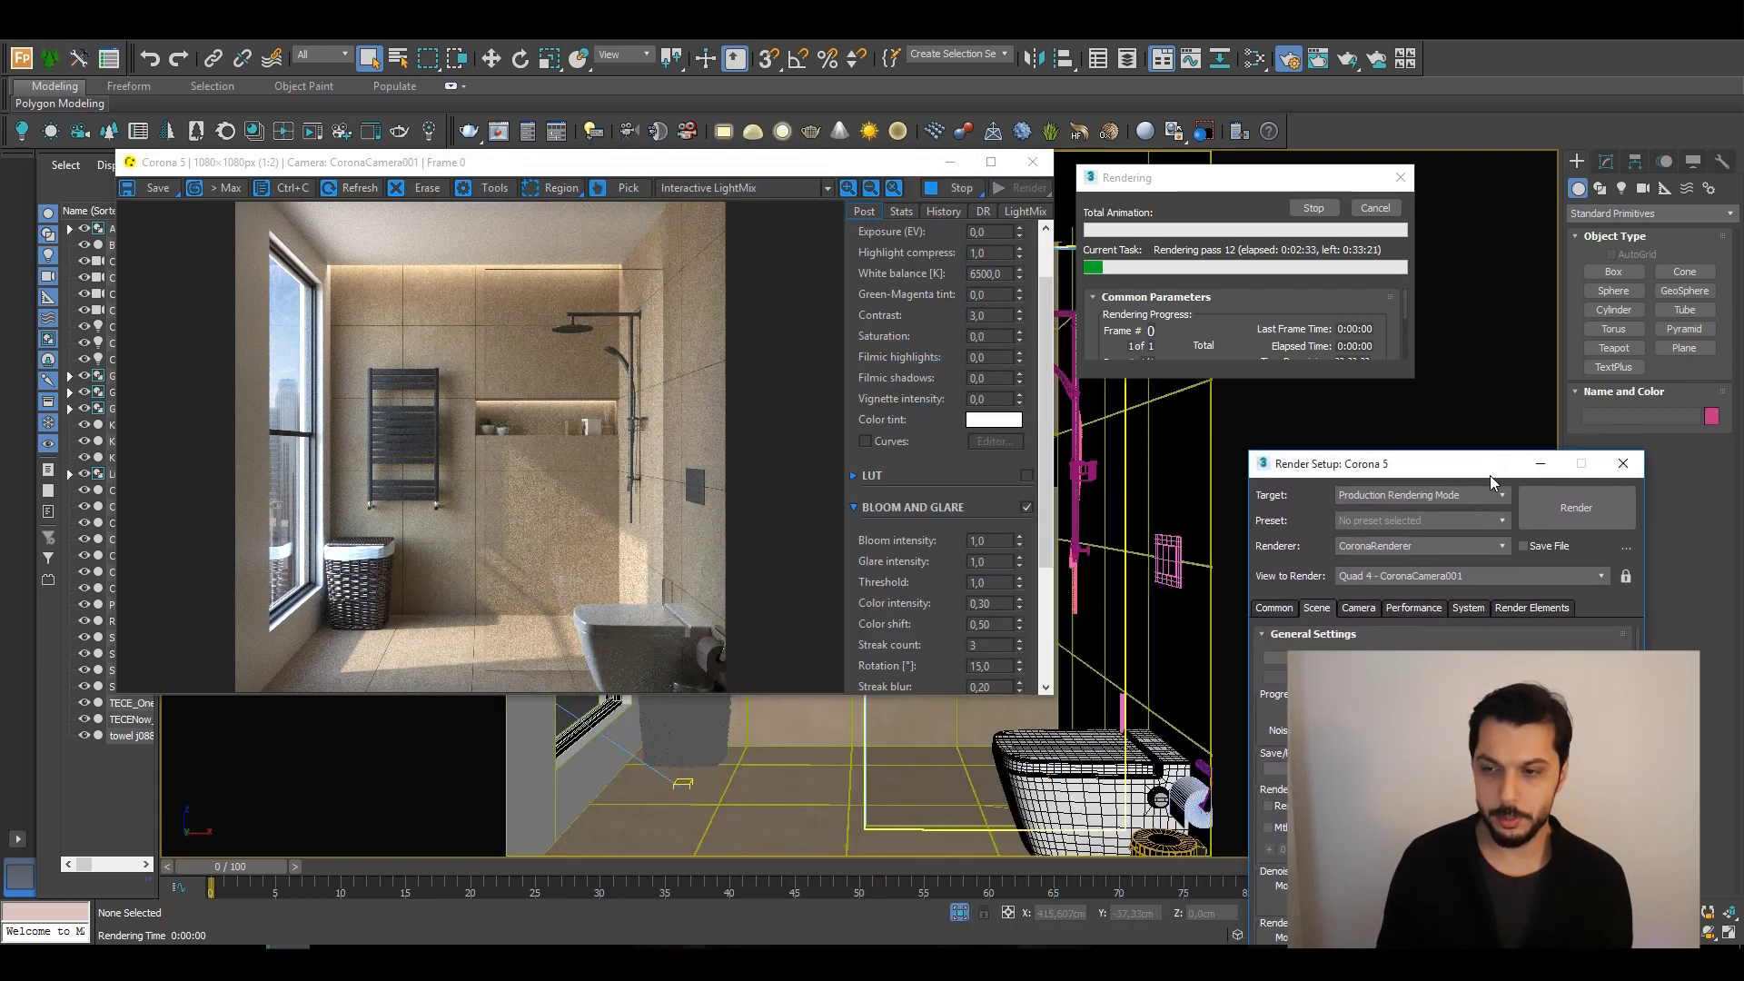
Show the VFB render statistics and place Render Setup back beside the image.
left_click(902, 212)
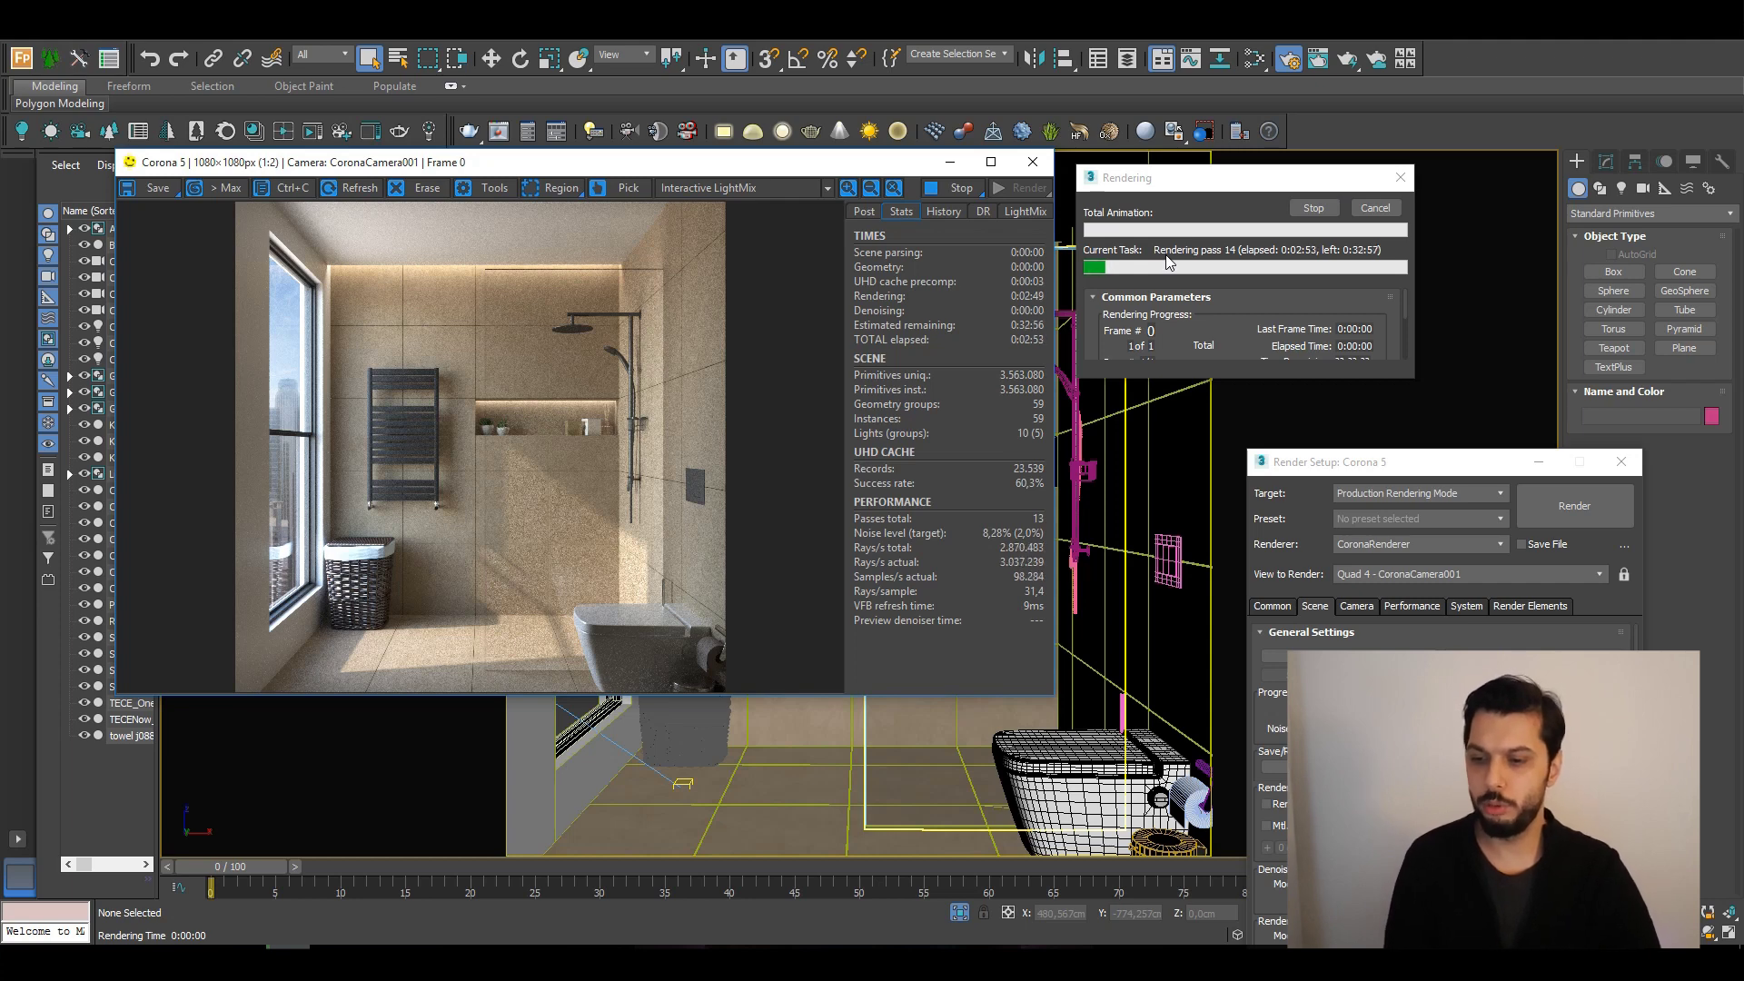
left_click_drag(1439, 472, 1096, 172)
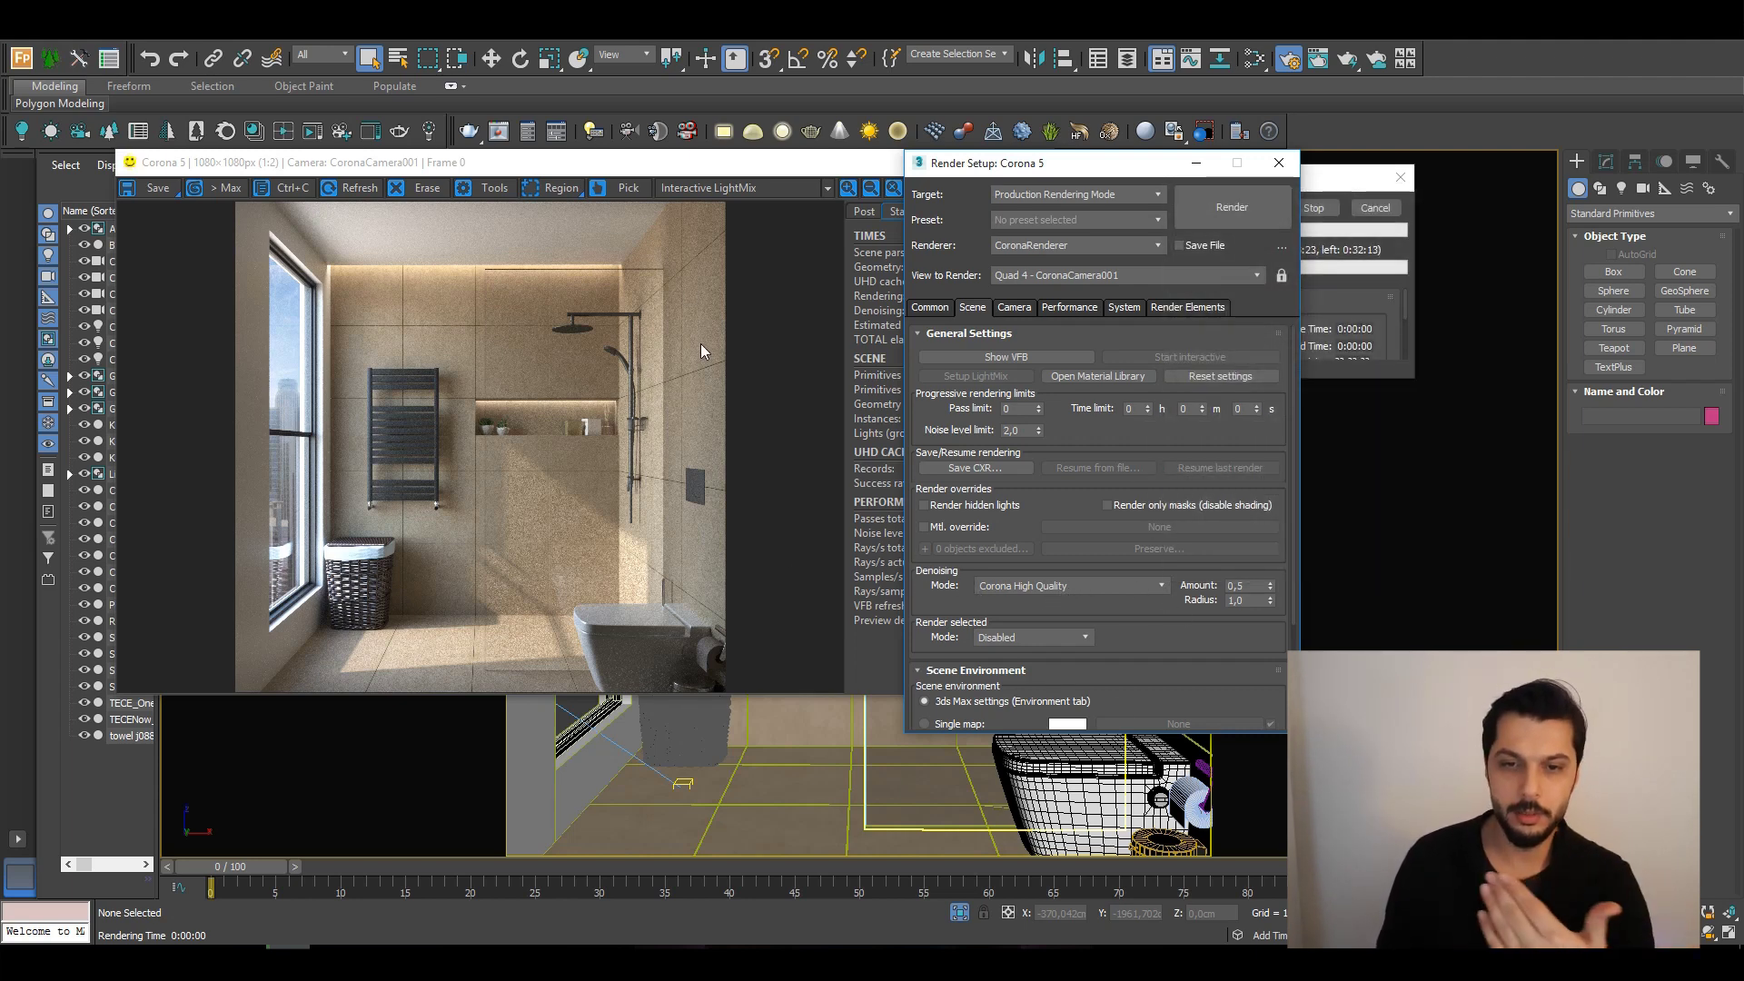
Stop the progressive render at pass 16 so denoising runs, then reposition the VFB and progress windows.
left_click(630, 171)
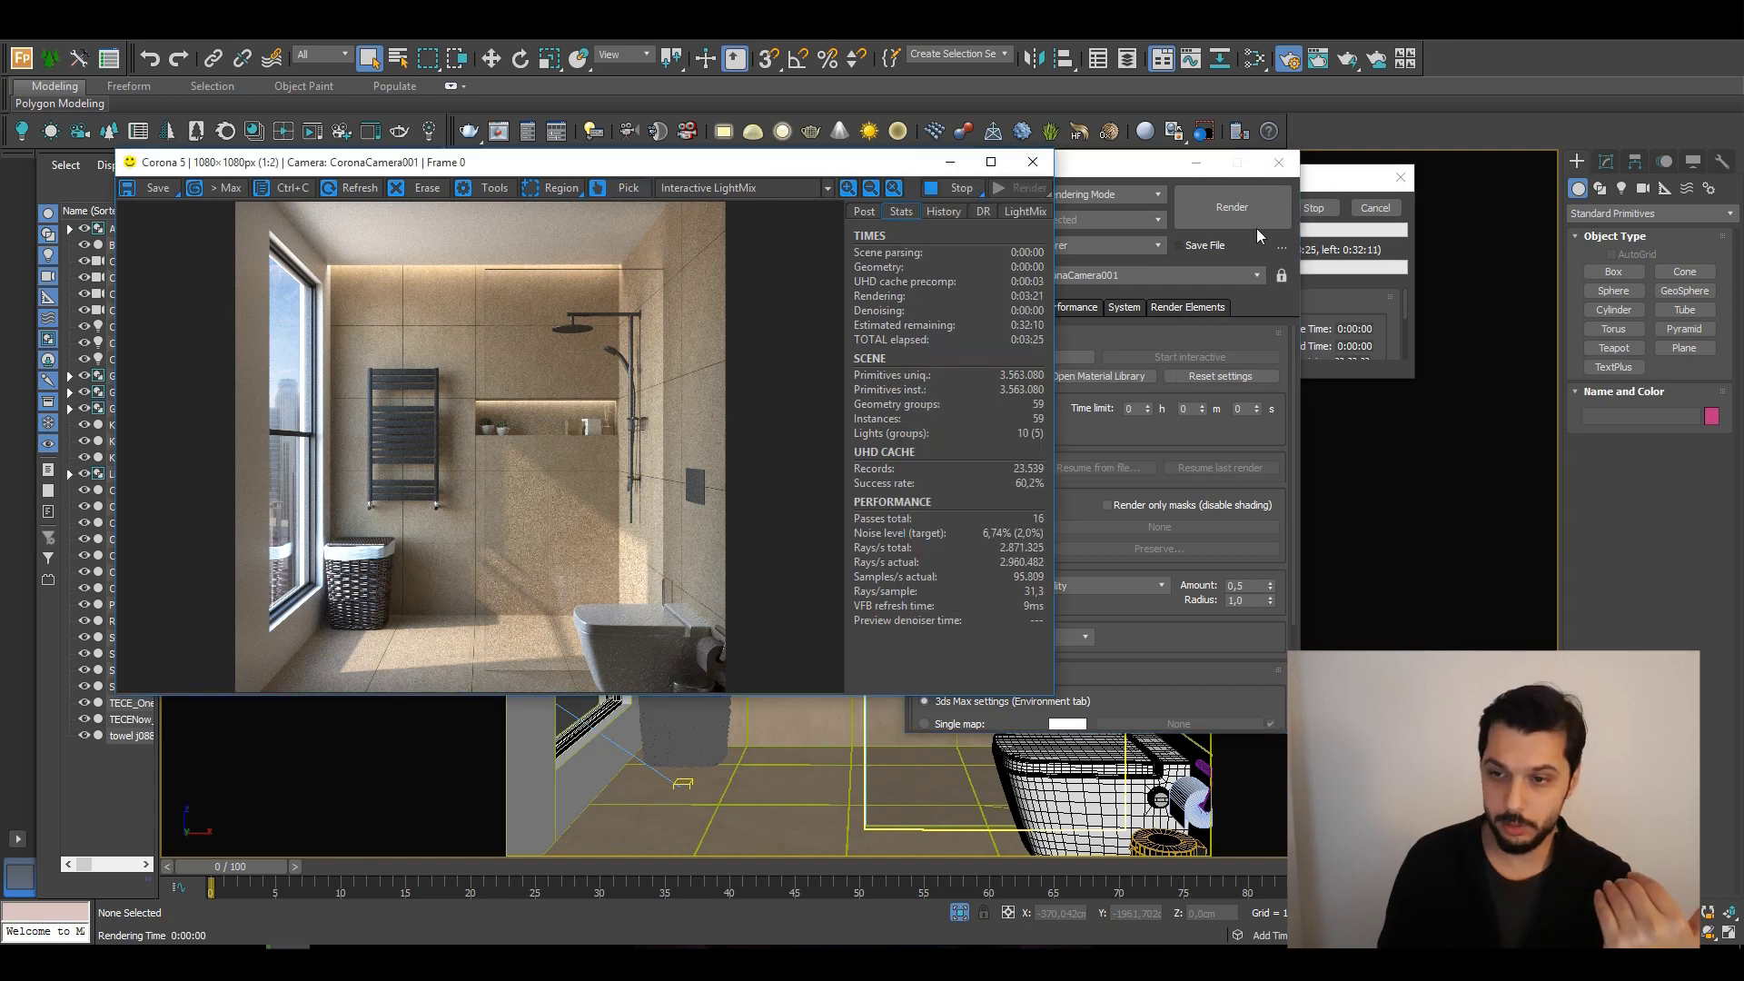
left_click(1324, 210)
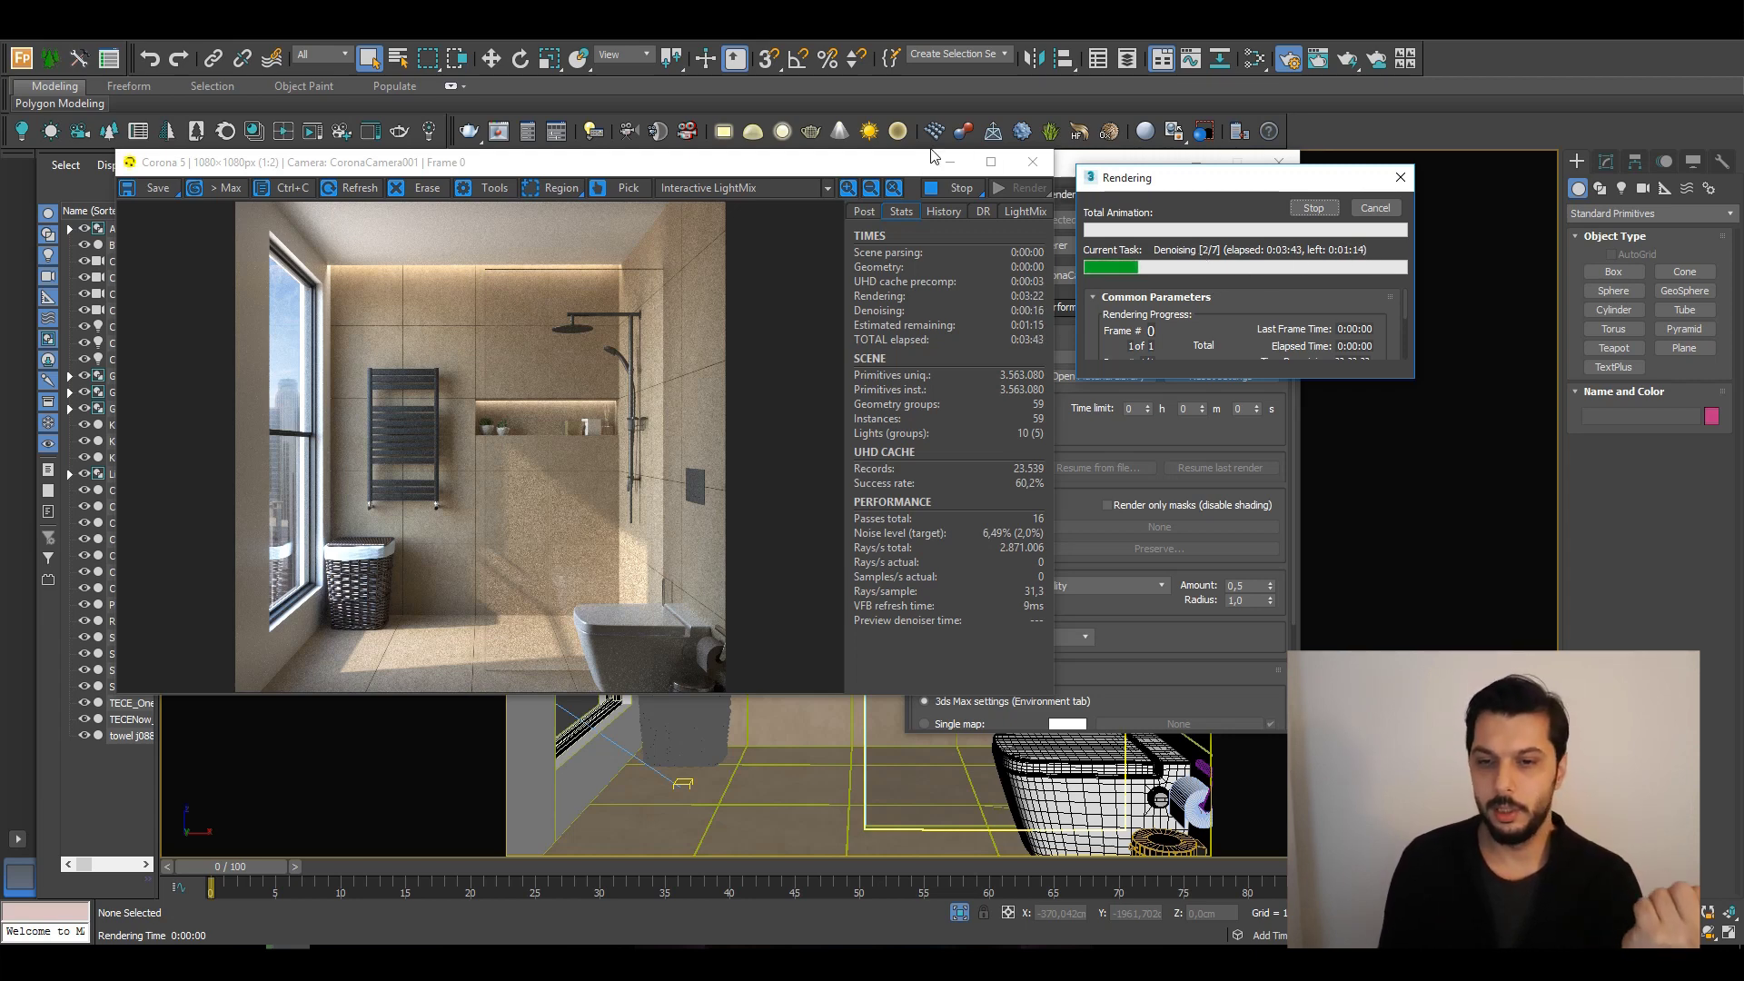
left_click_drag(834, 162, 805, 103)
left_click_drag(1180, 178, 1408, 113)
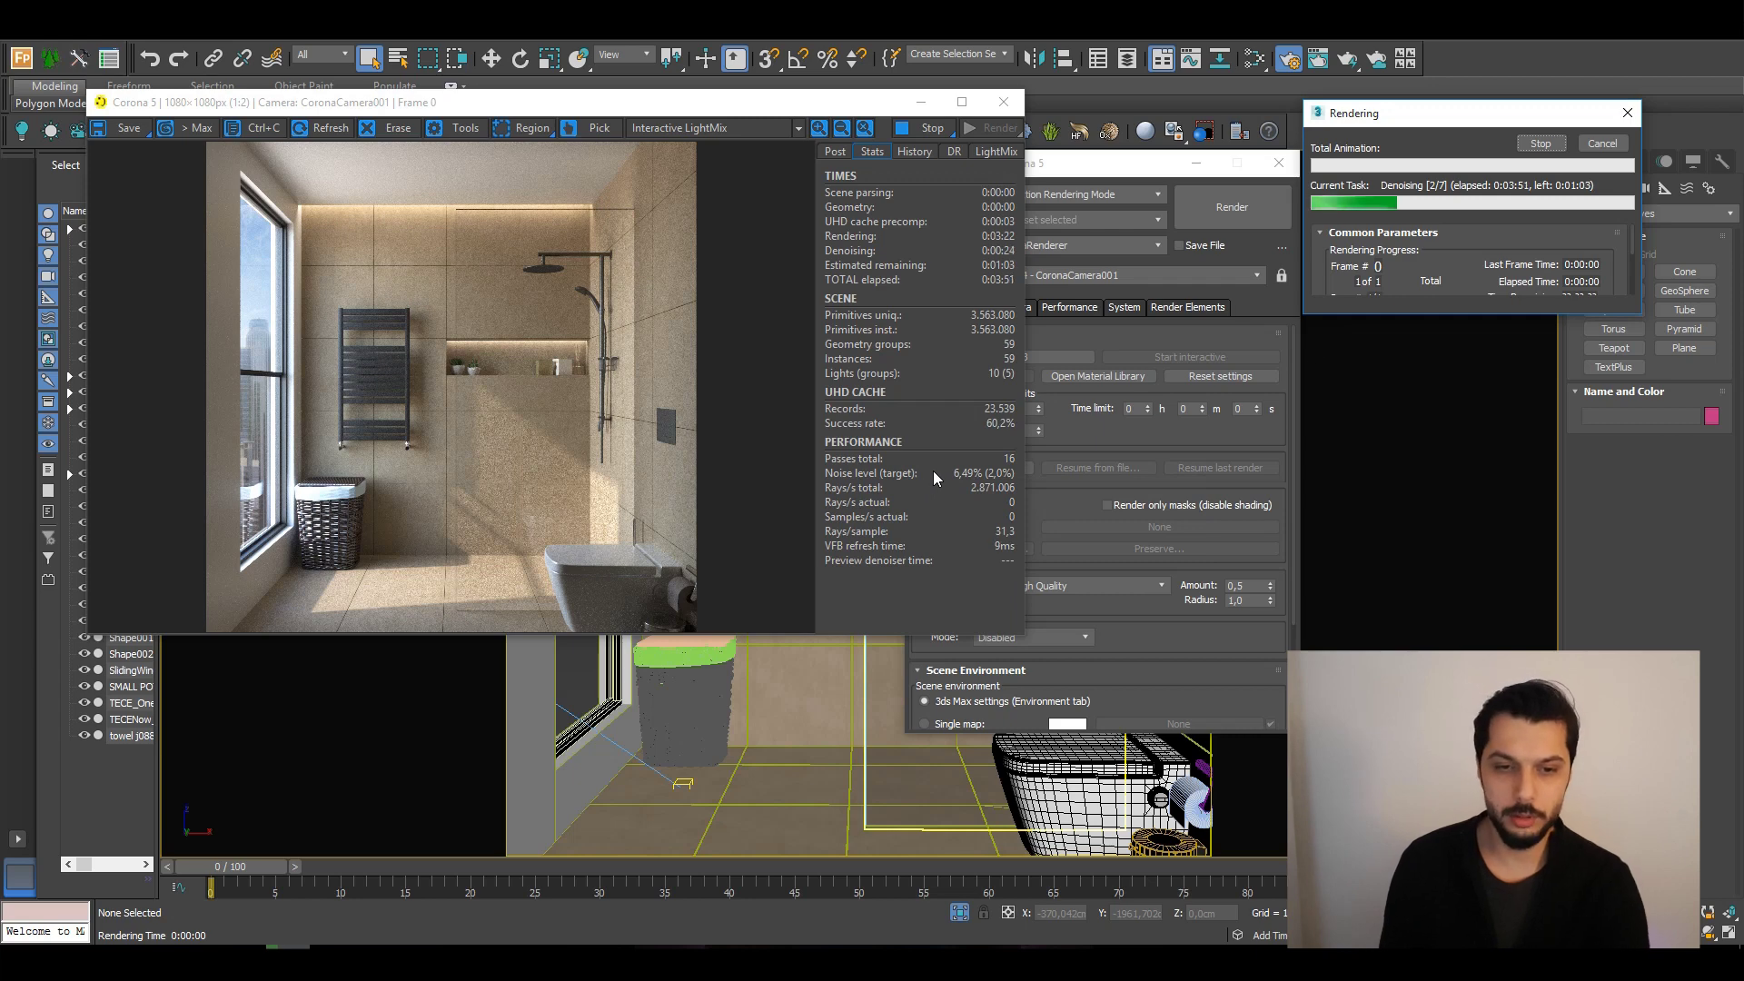
Arrange Render Setup and the Rendering progress window while the denoiser completes all 7 steps.
left_click(1134, 163)
left_click_drag(1093, 166, 1217, 107)
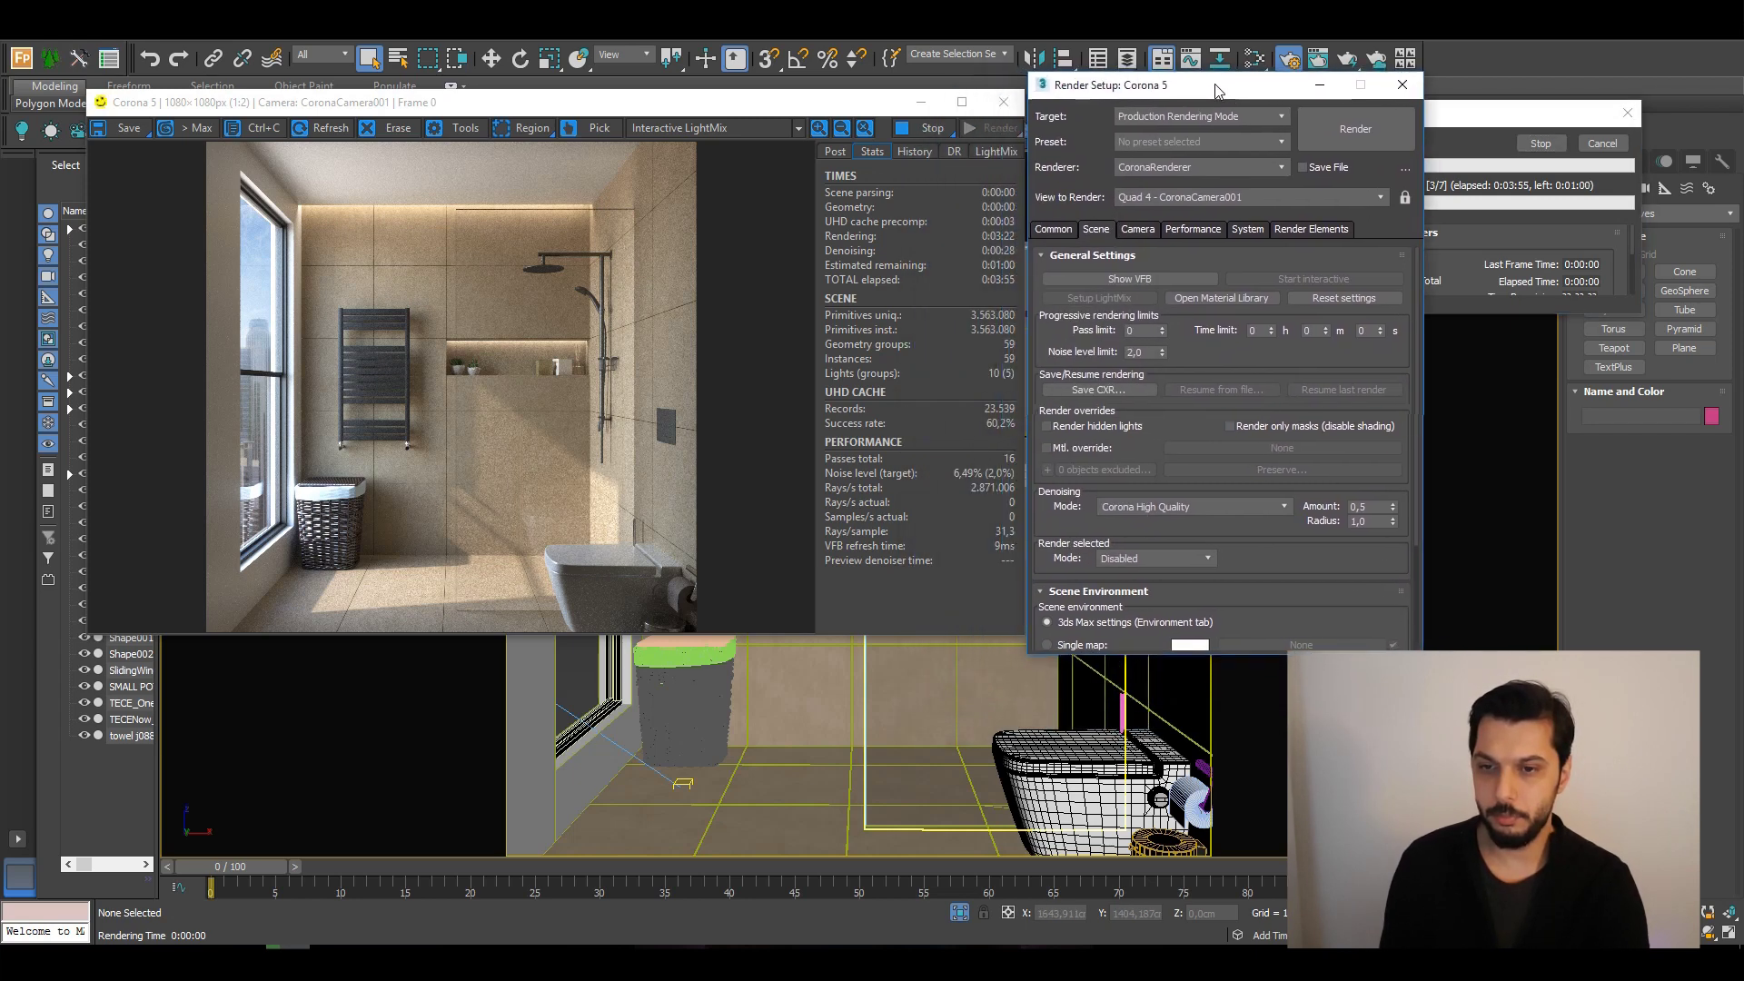
left_click_drag(1487, 117, 1541, 147)
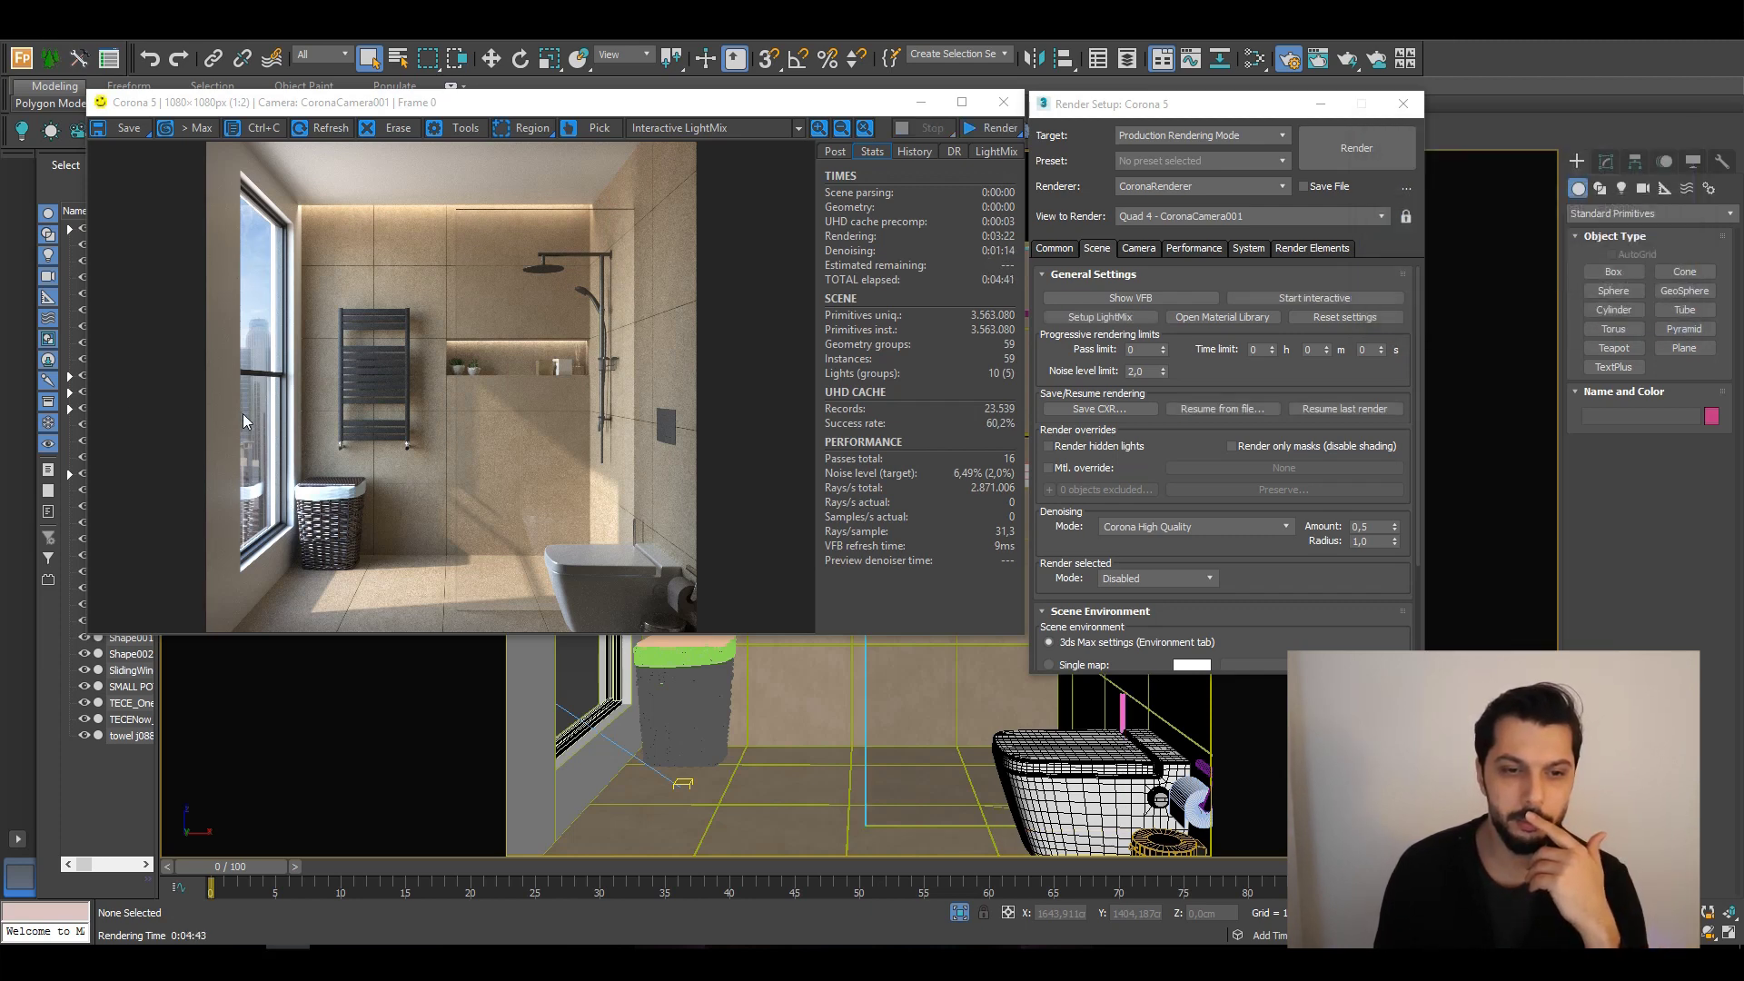
Set the VFB Post denoise amount to 1,0 on the finished render.
left_click(779, 105)
left_click(828, 152)
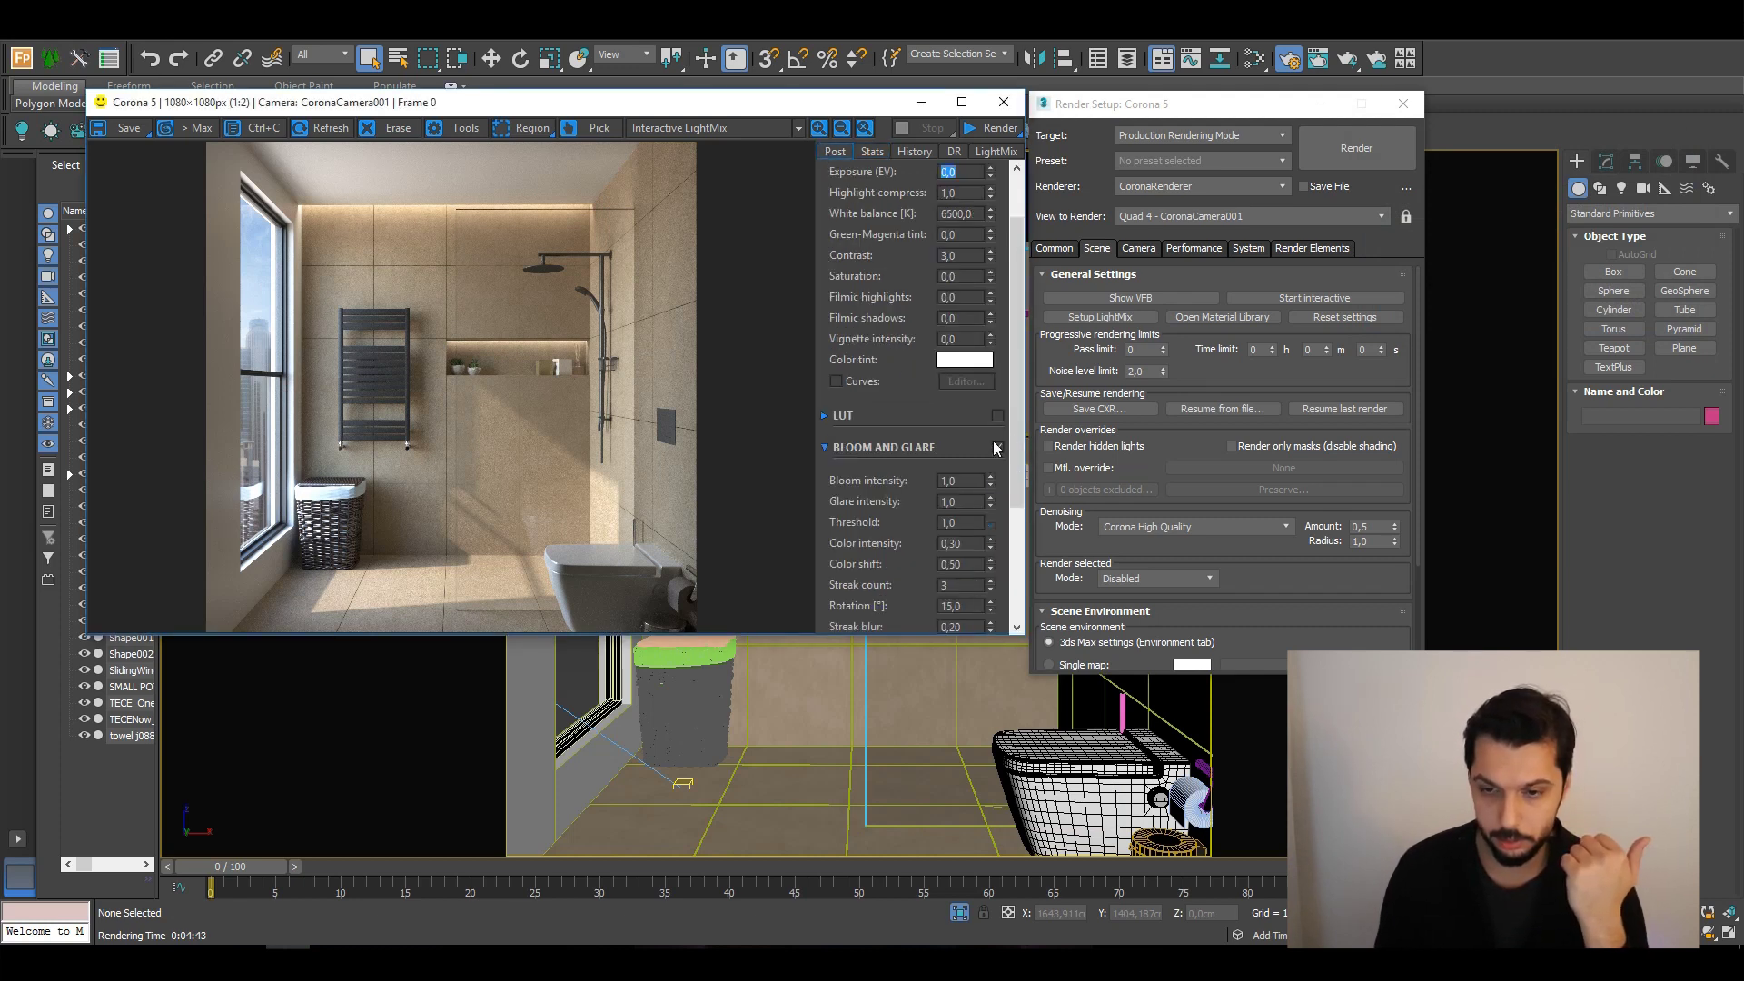
left_click_drag(1017, 488, 979, 565)
double_click(949, 543)
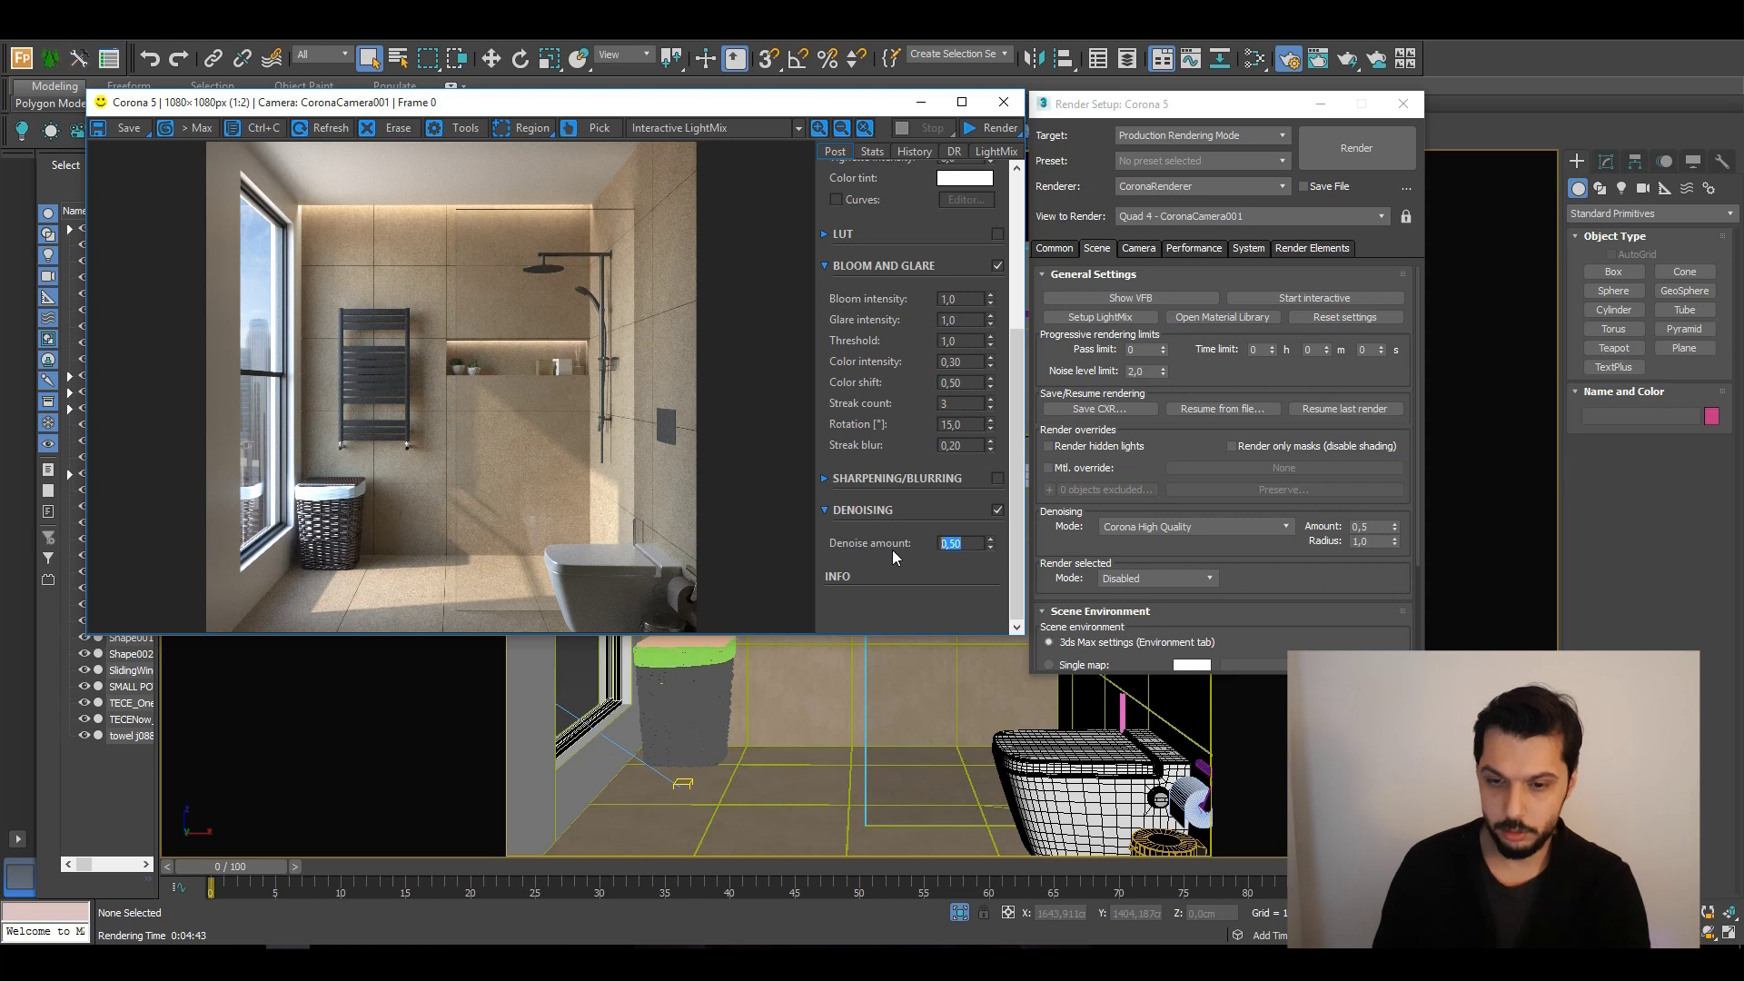
type("1")
key("Return")
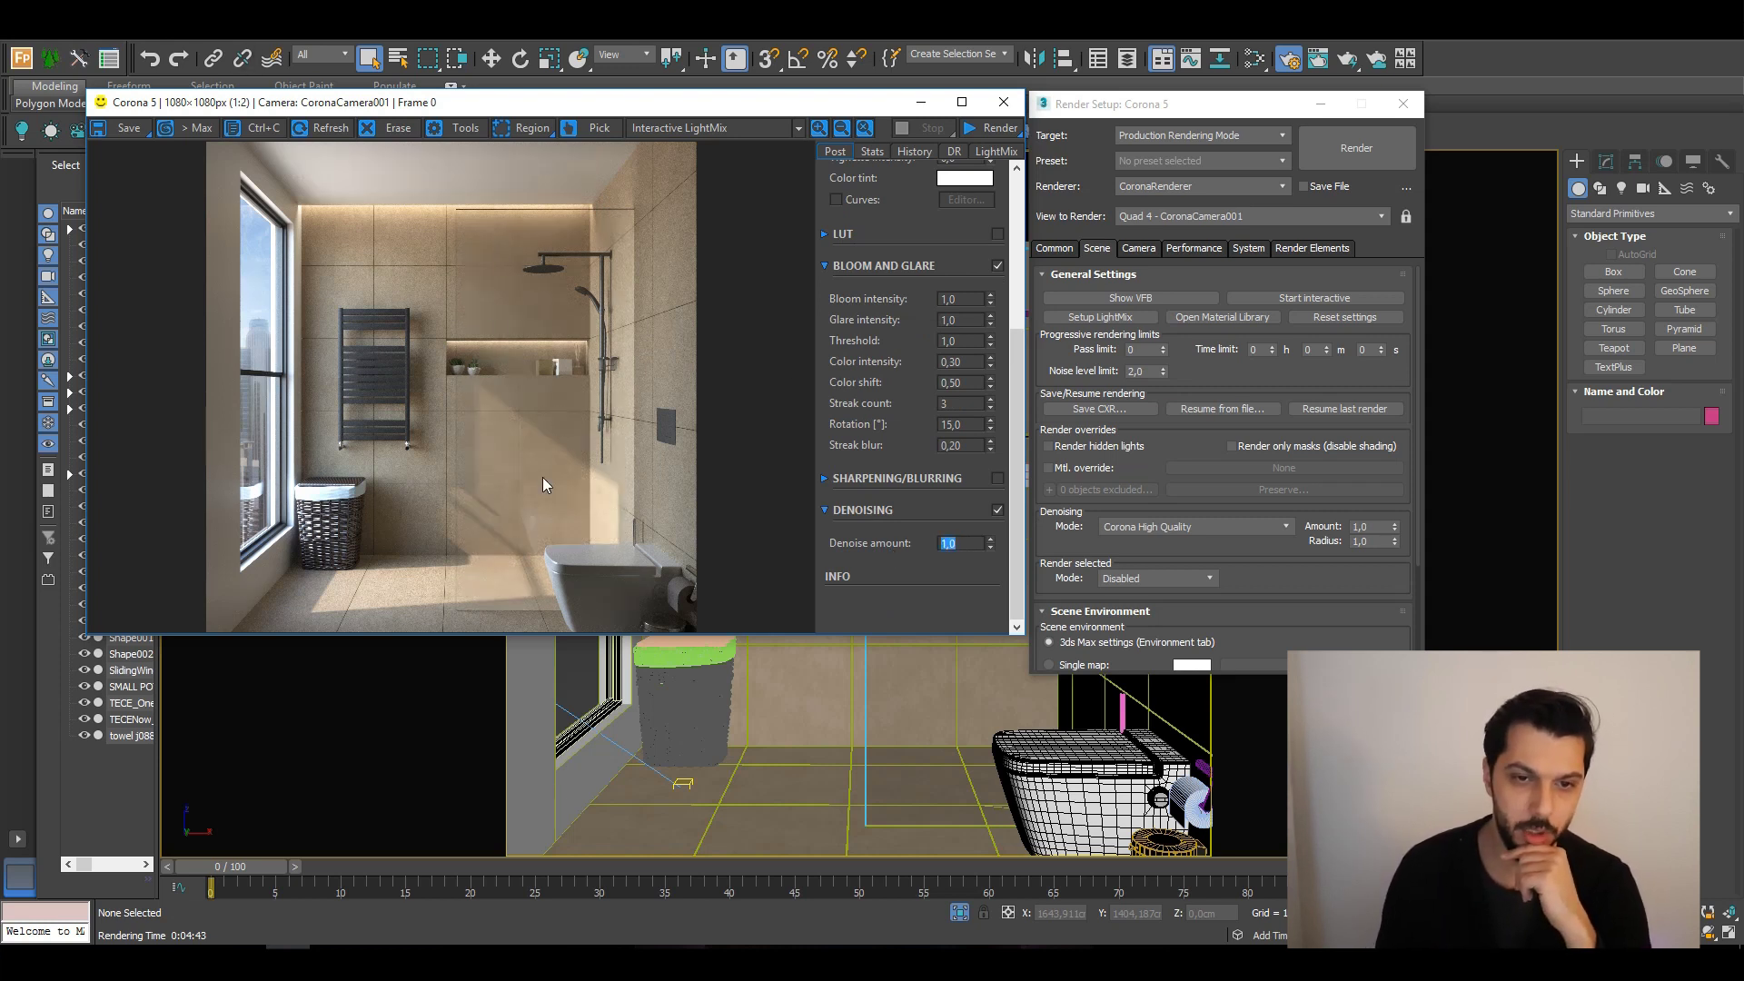
Inspect the 1,0 result, then change the denoise amount to 0,0.
scroll(537, 473, "up", 2)
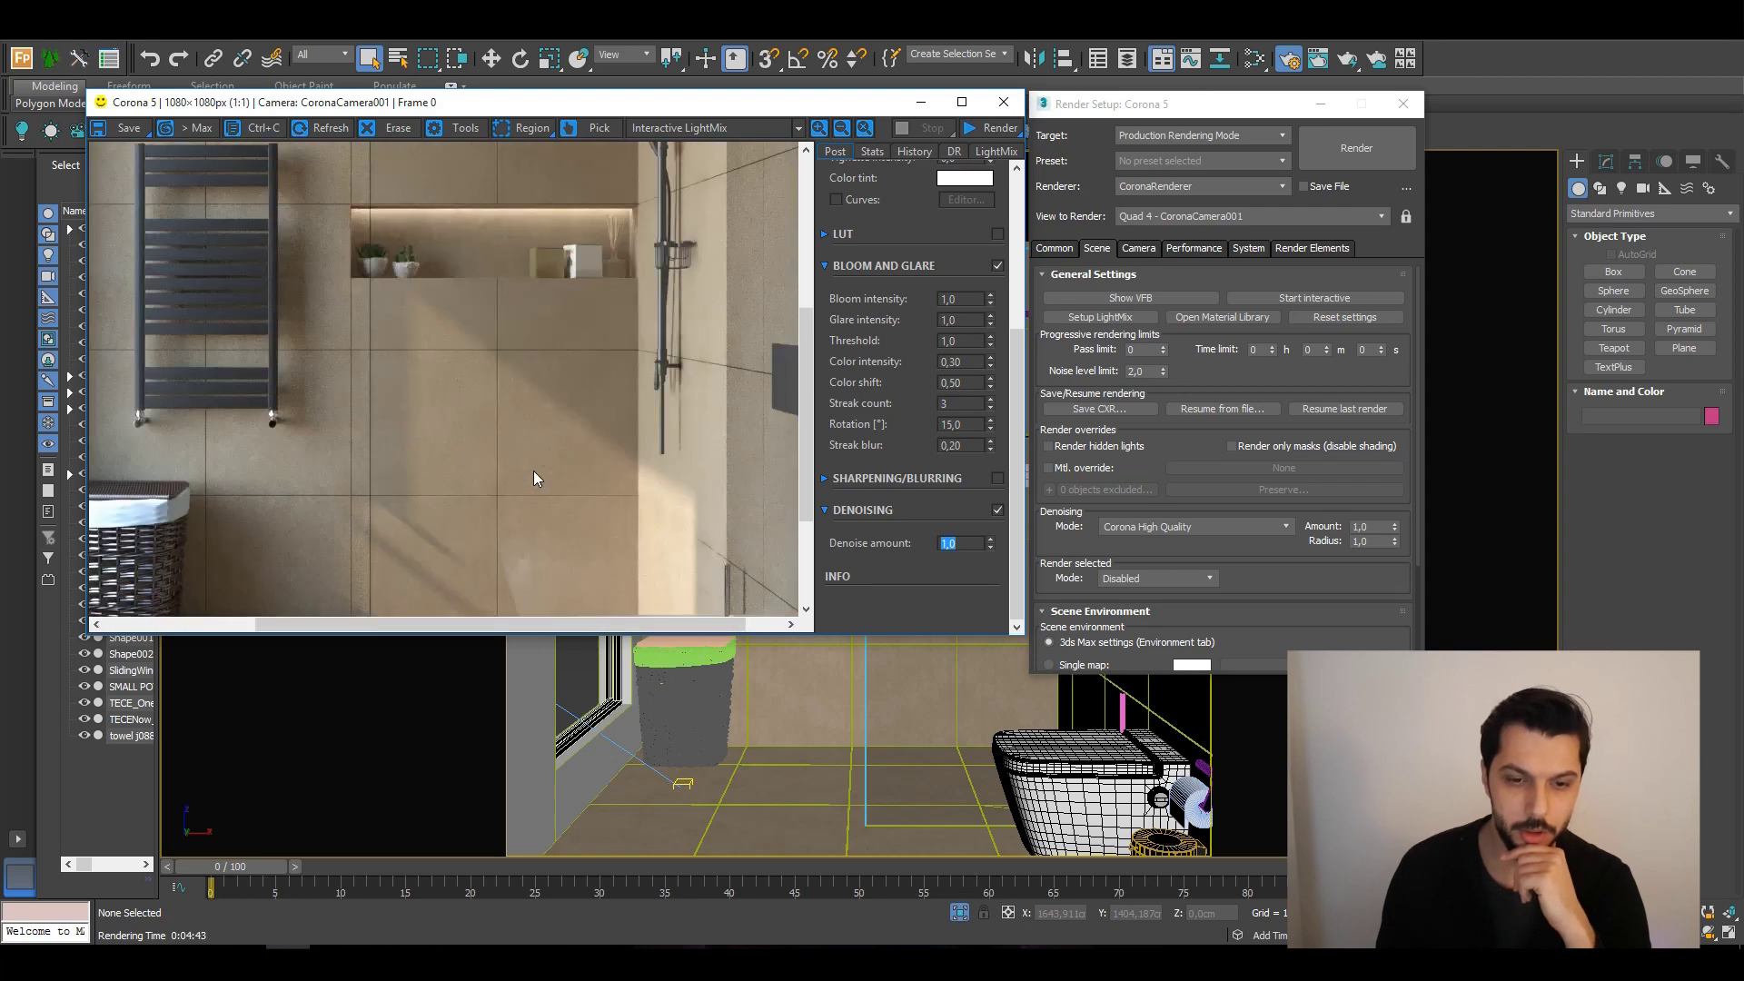
scroll(532, 470, "up", 2)
scroll(532, 470, "down", 2)
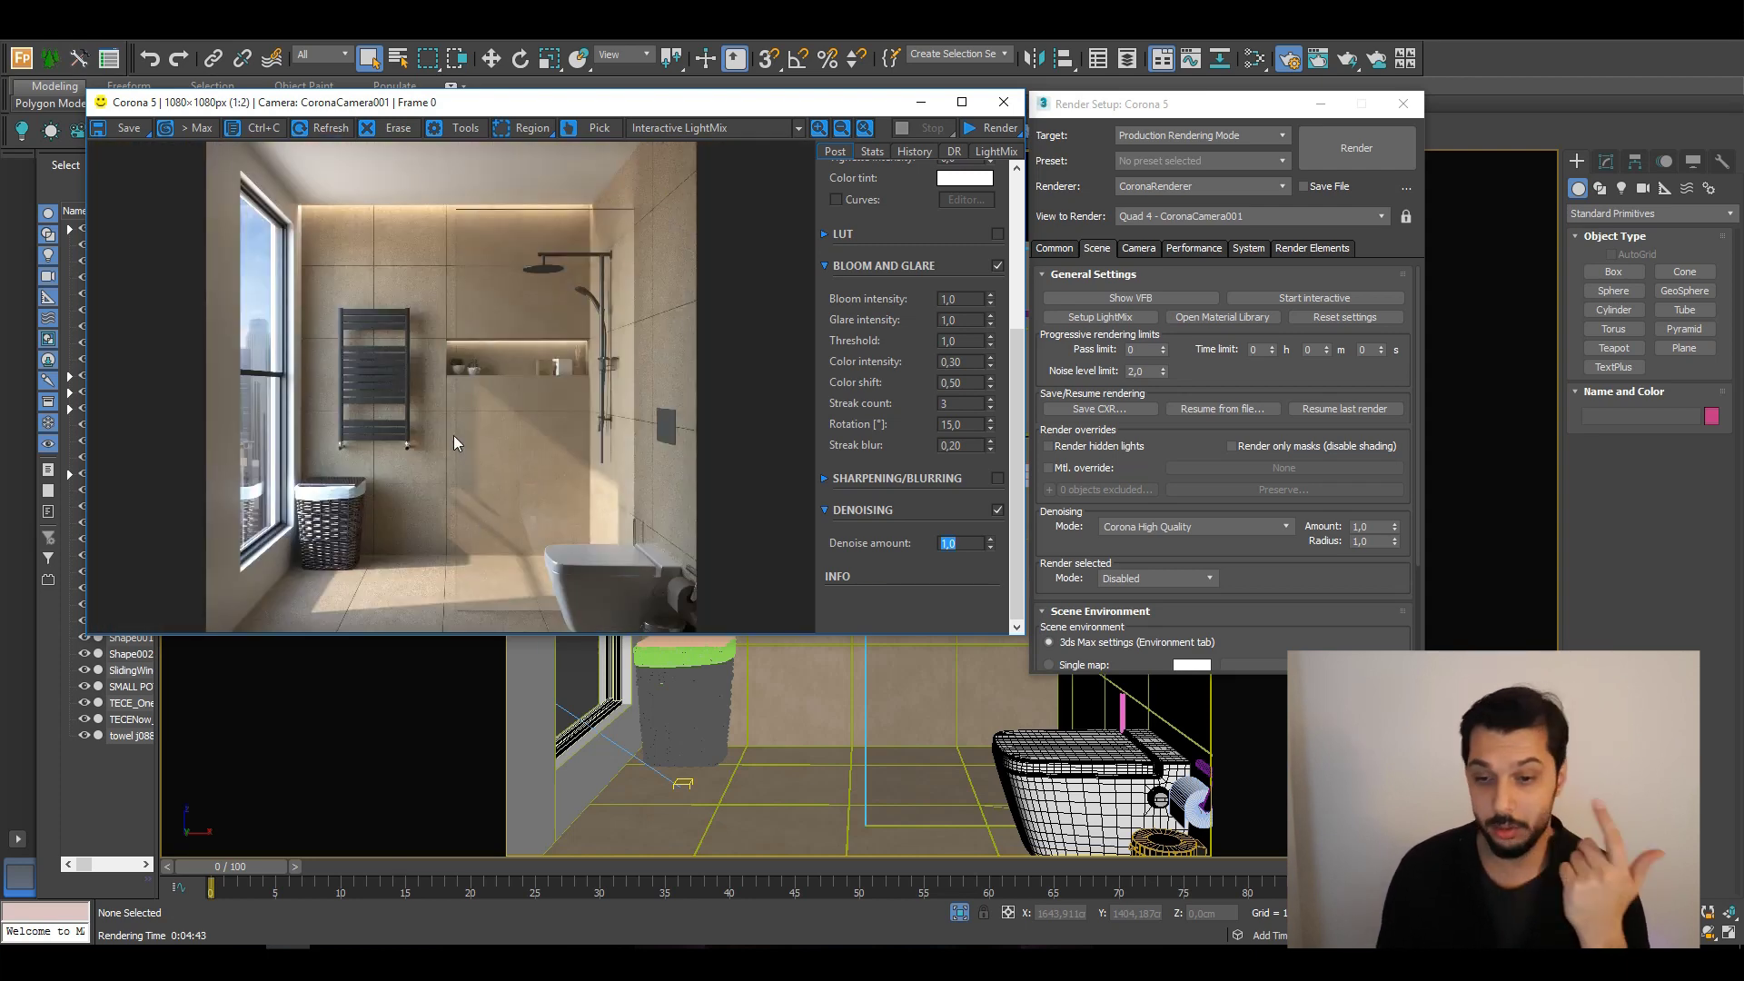
type("0")
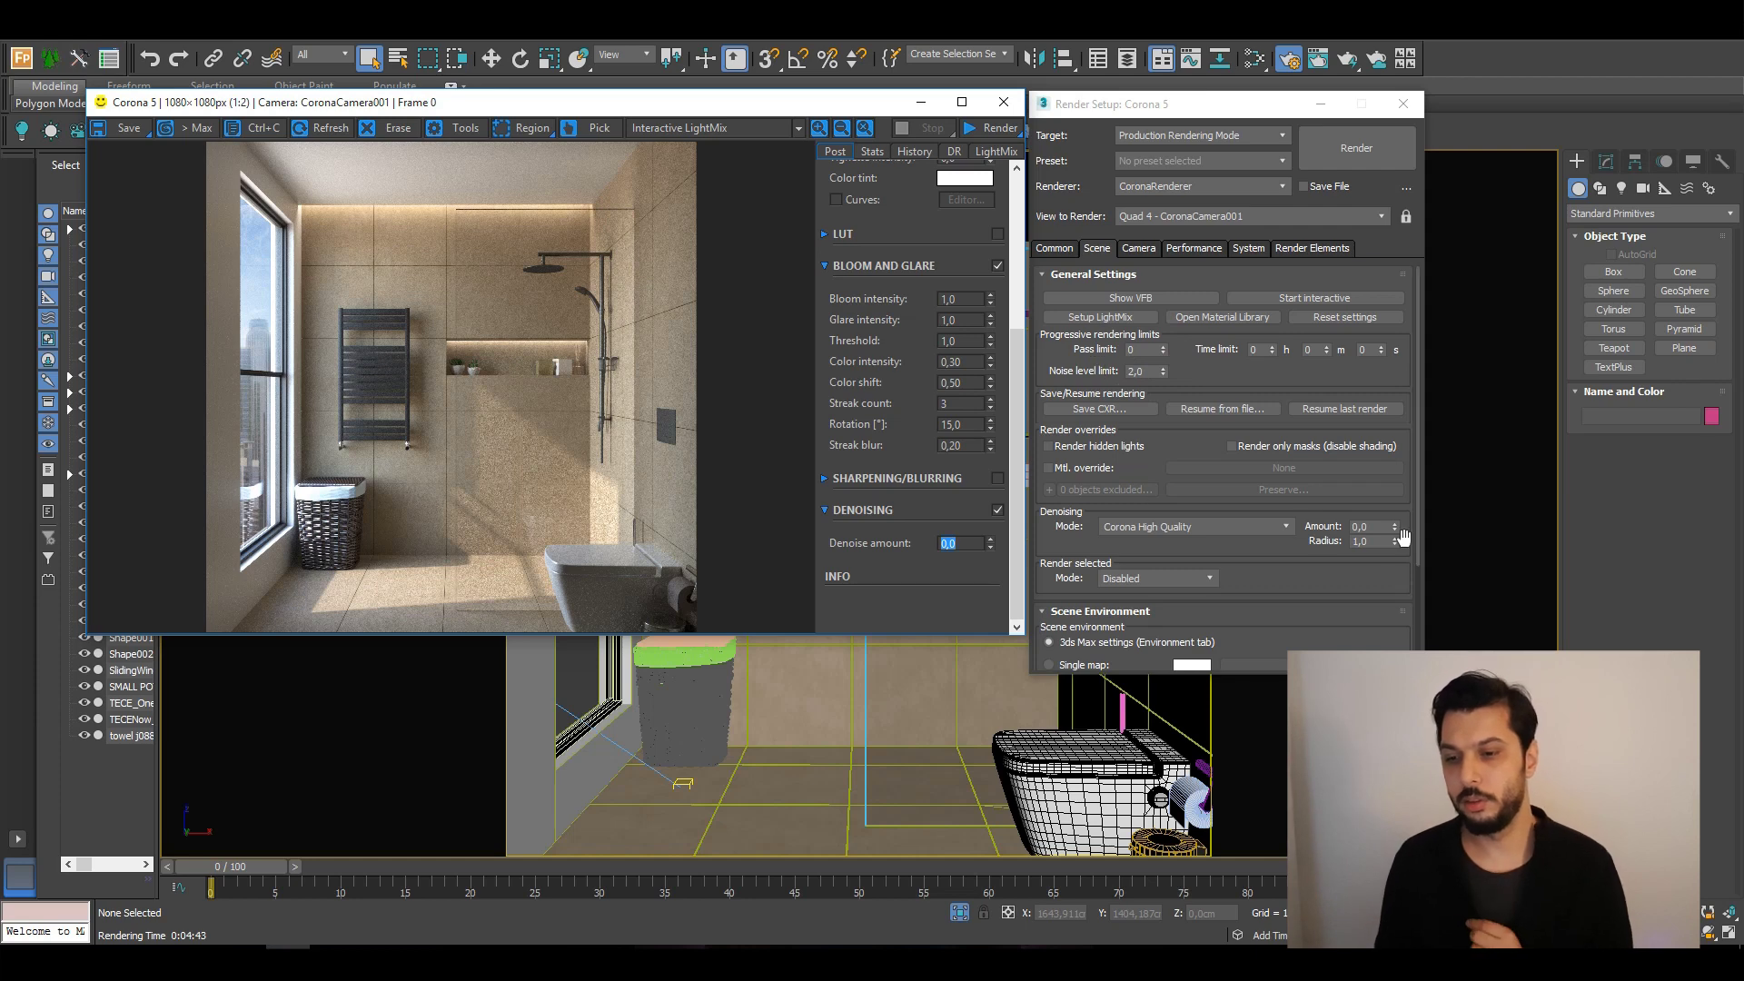
left_click(1179, 525)
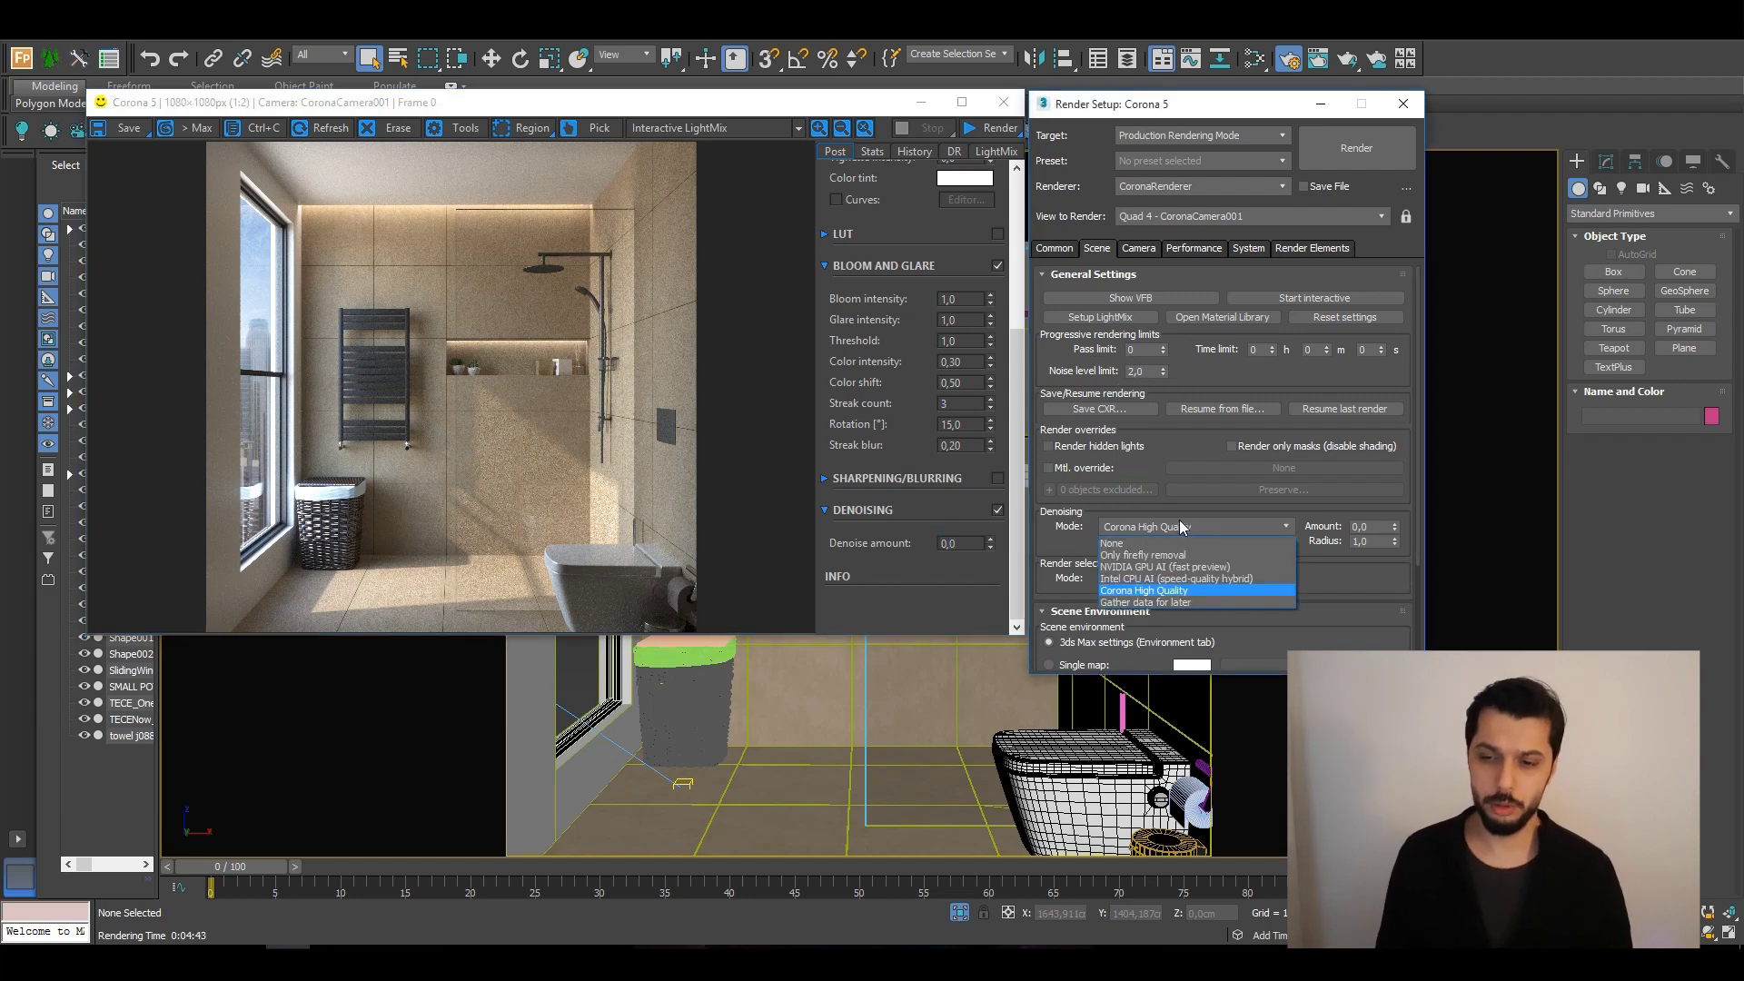
left_click(872, 115)
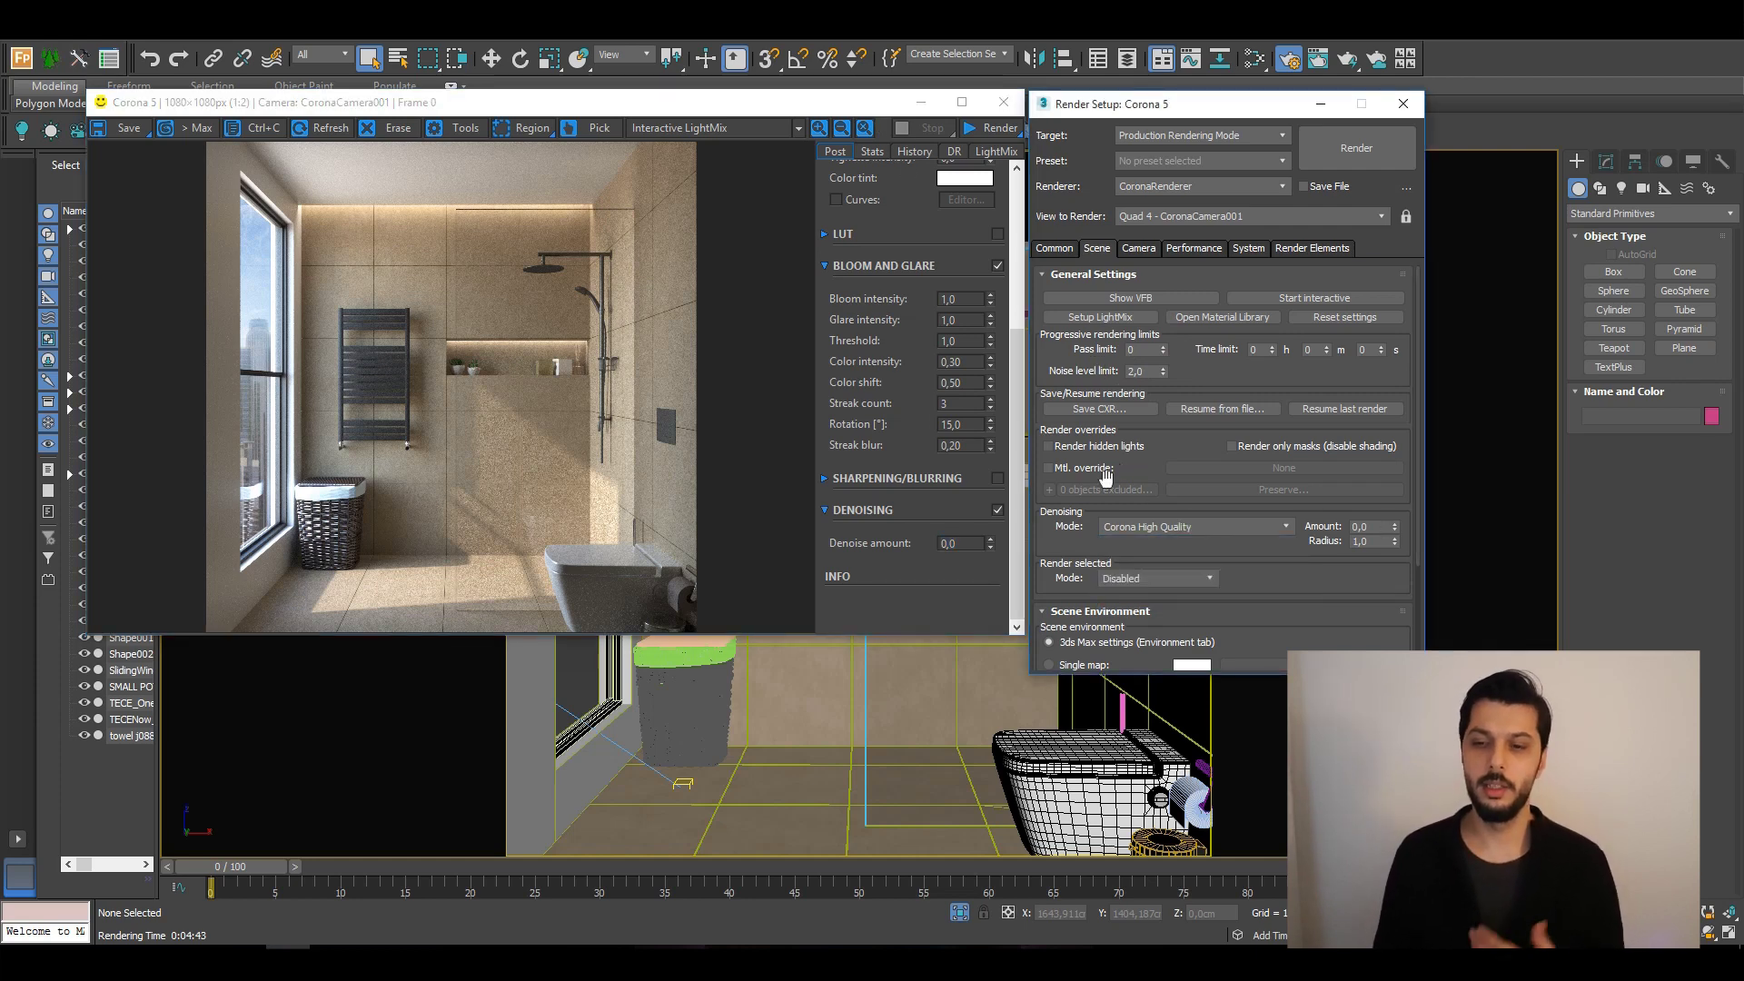